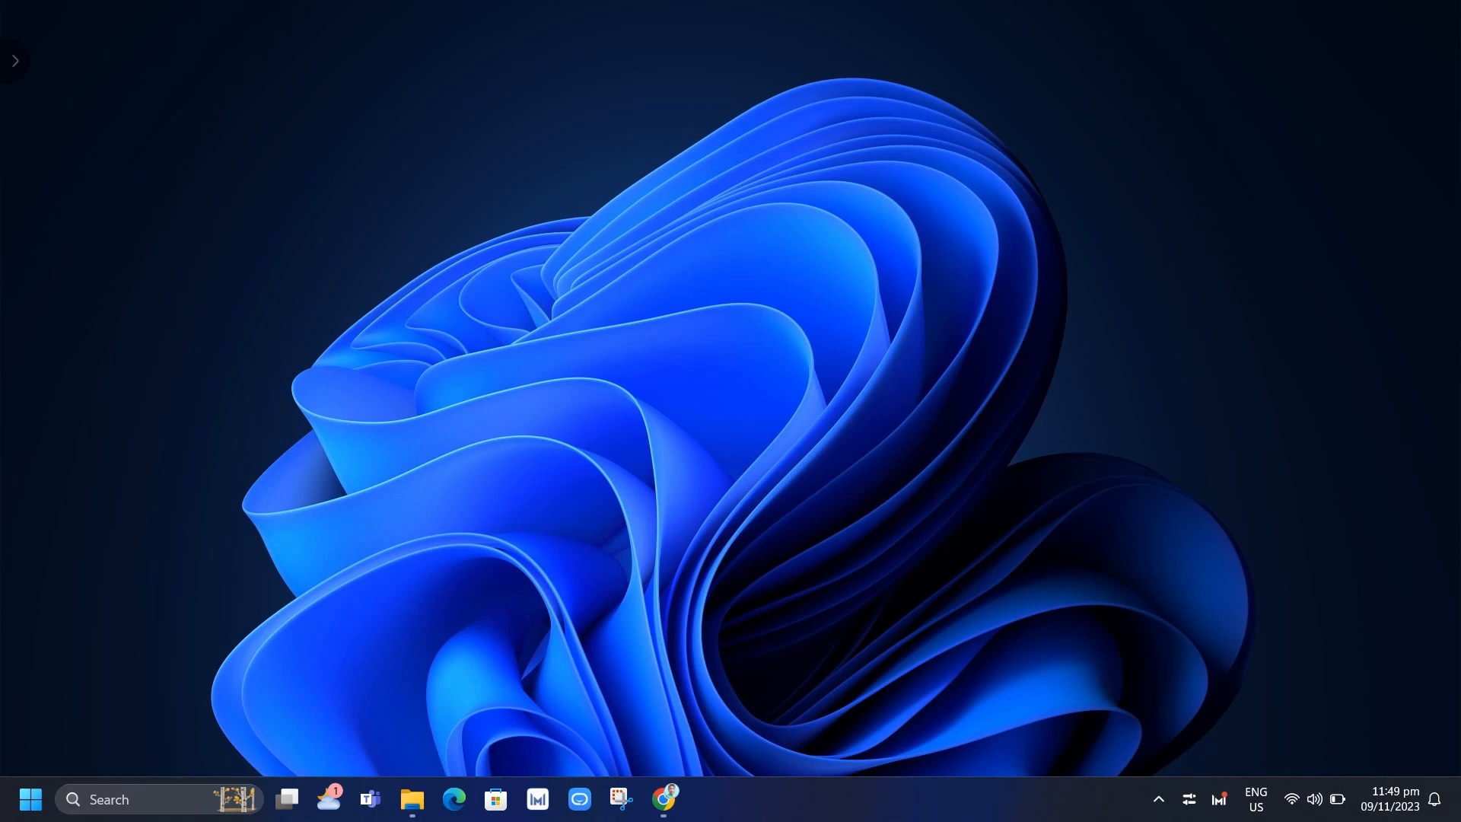
# Open the Windows Update history in Settings and check the feature updates for Windows 11, version 23H2
pyautogui.click(118, 799)
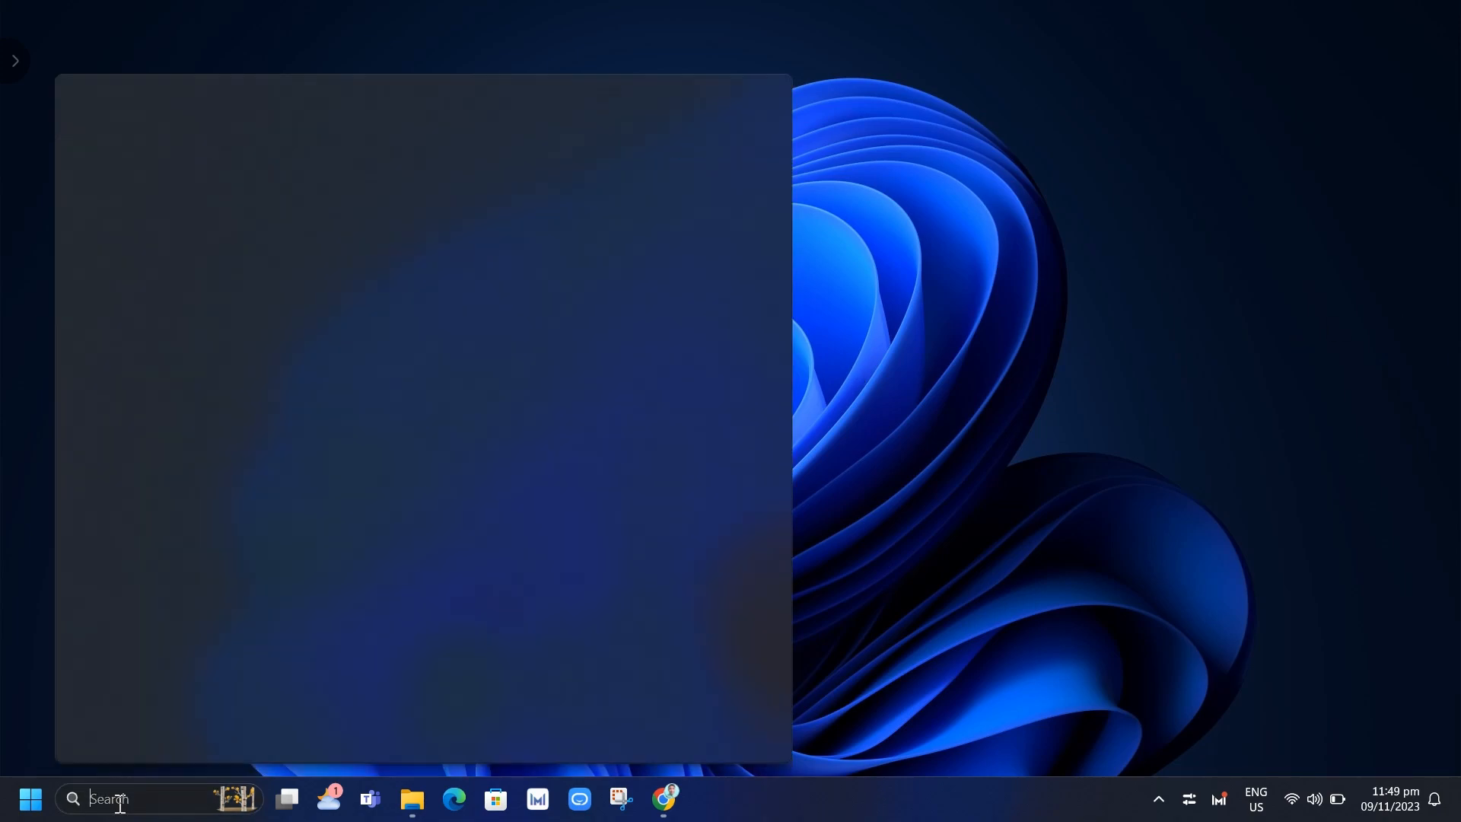
pyautogui.write('settings')
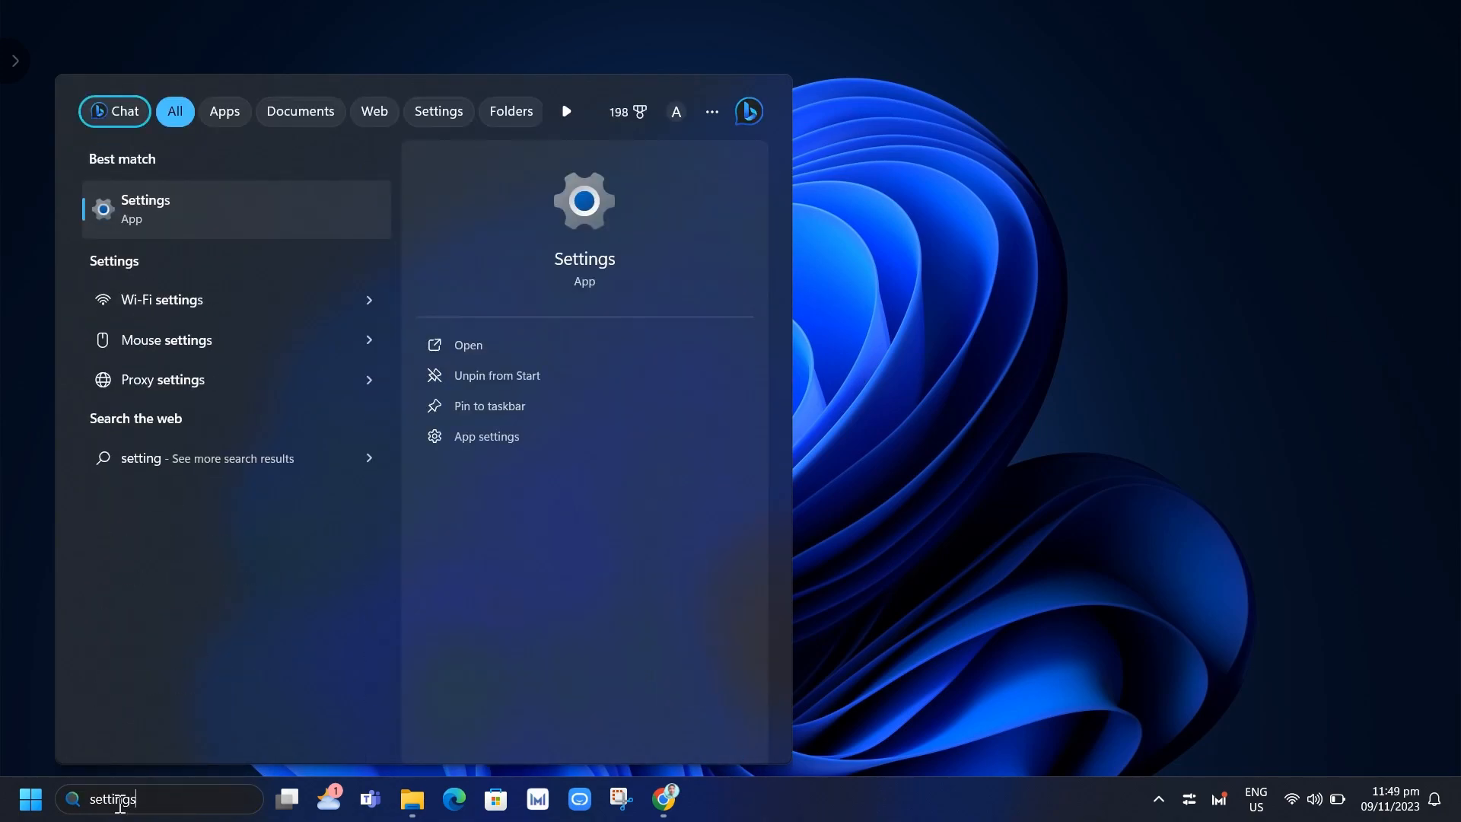
pyautogui.press('Return')
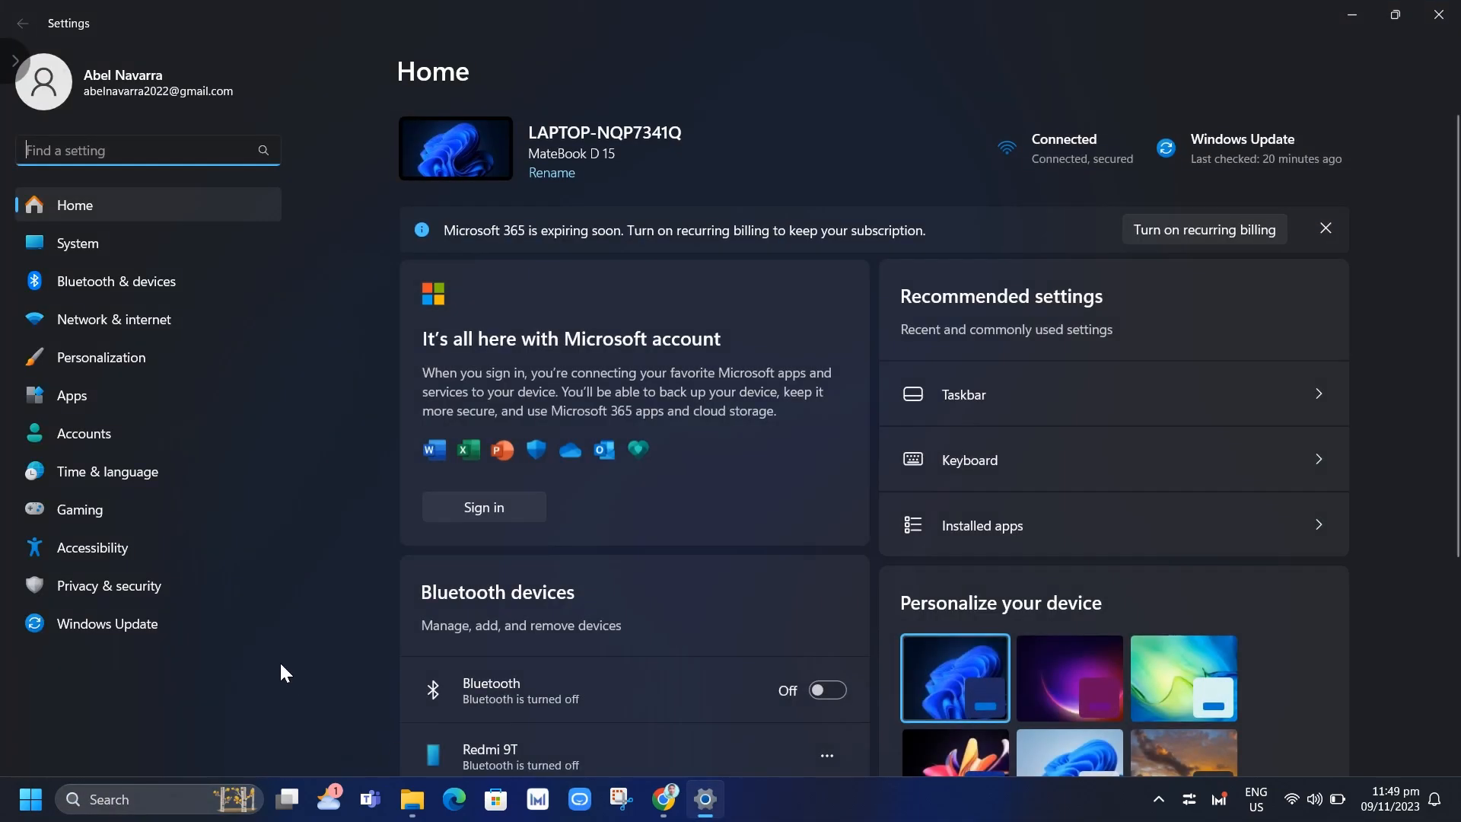
pyautogui.click(140, 631)
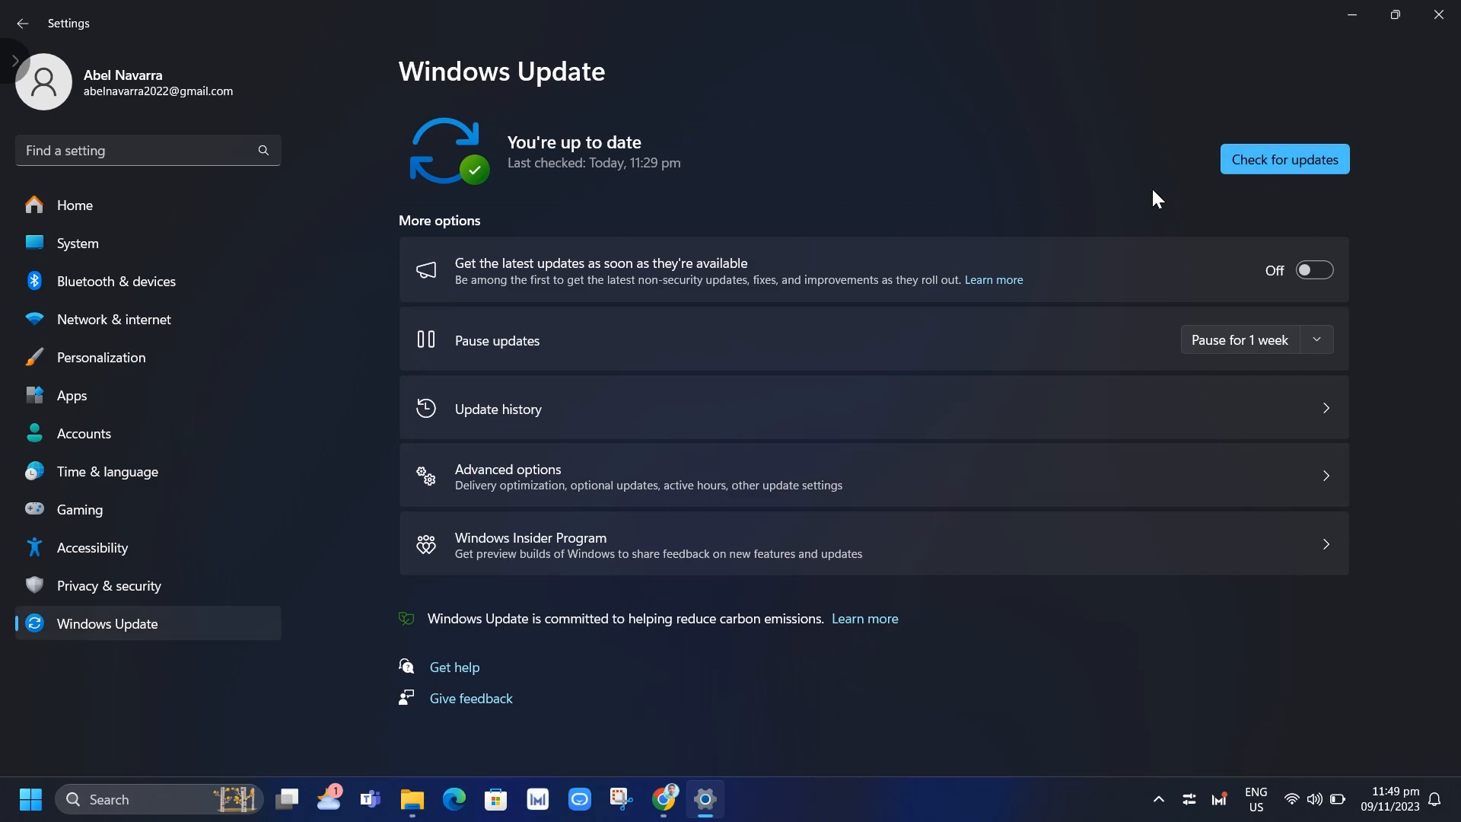
pyautogui.click(569, 414)
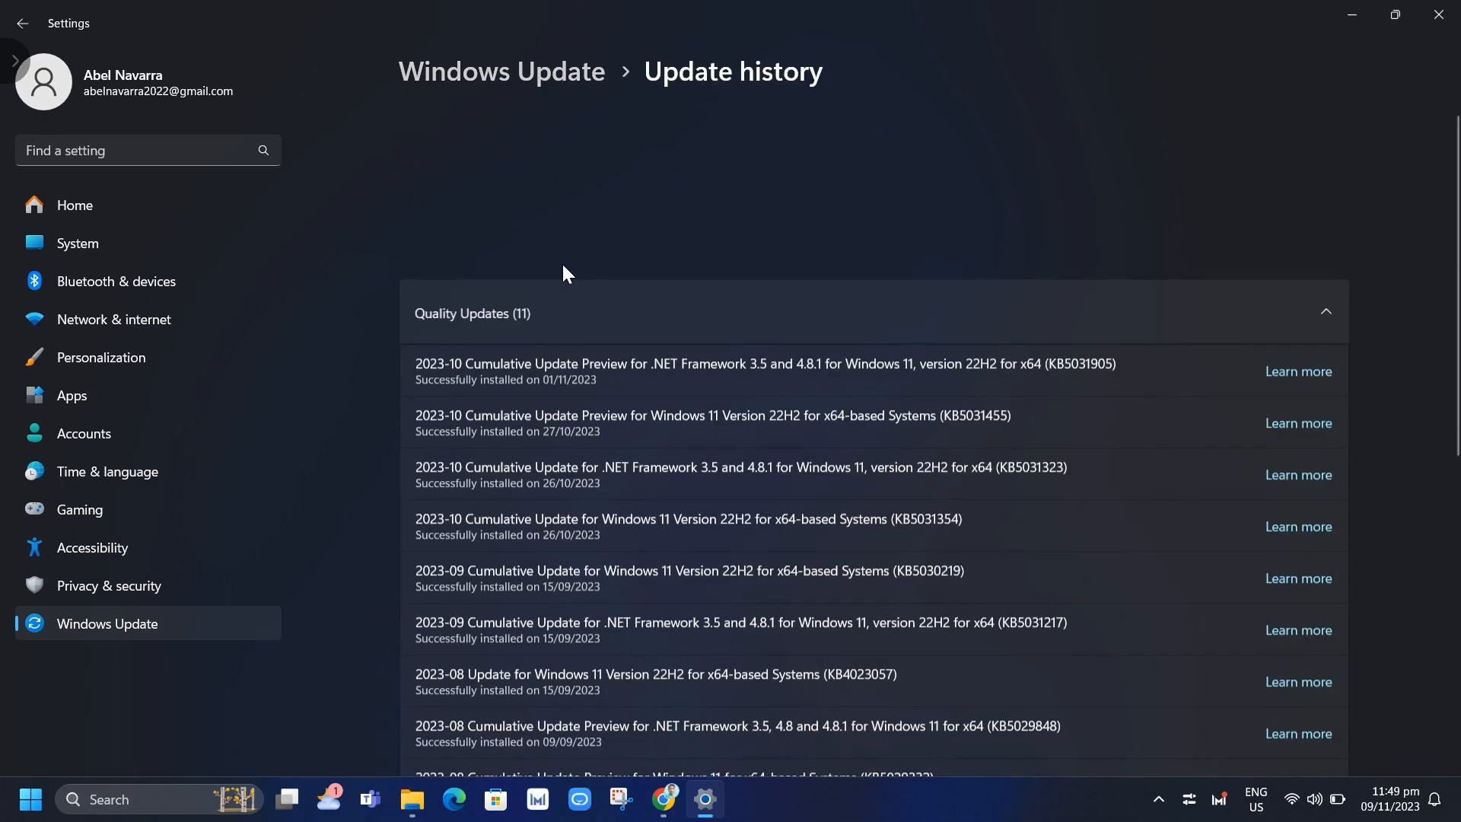
pyautogui.moveTo(417, 190); pyautogui.dragTo(573, 191)
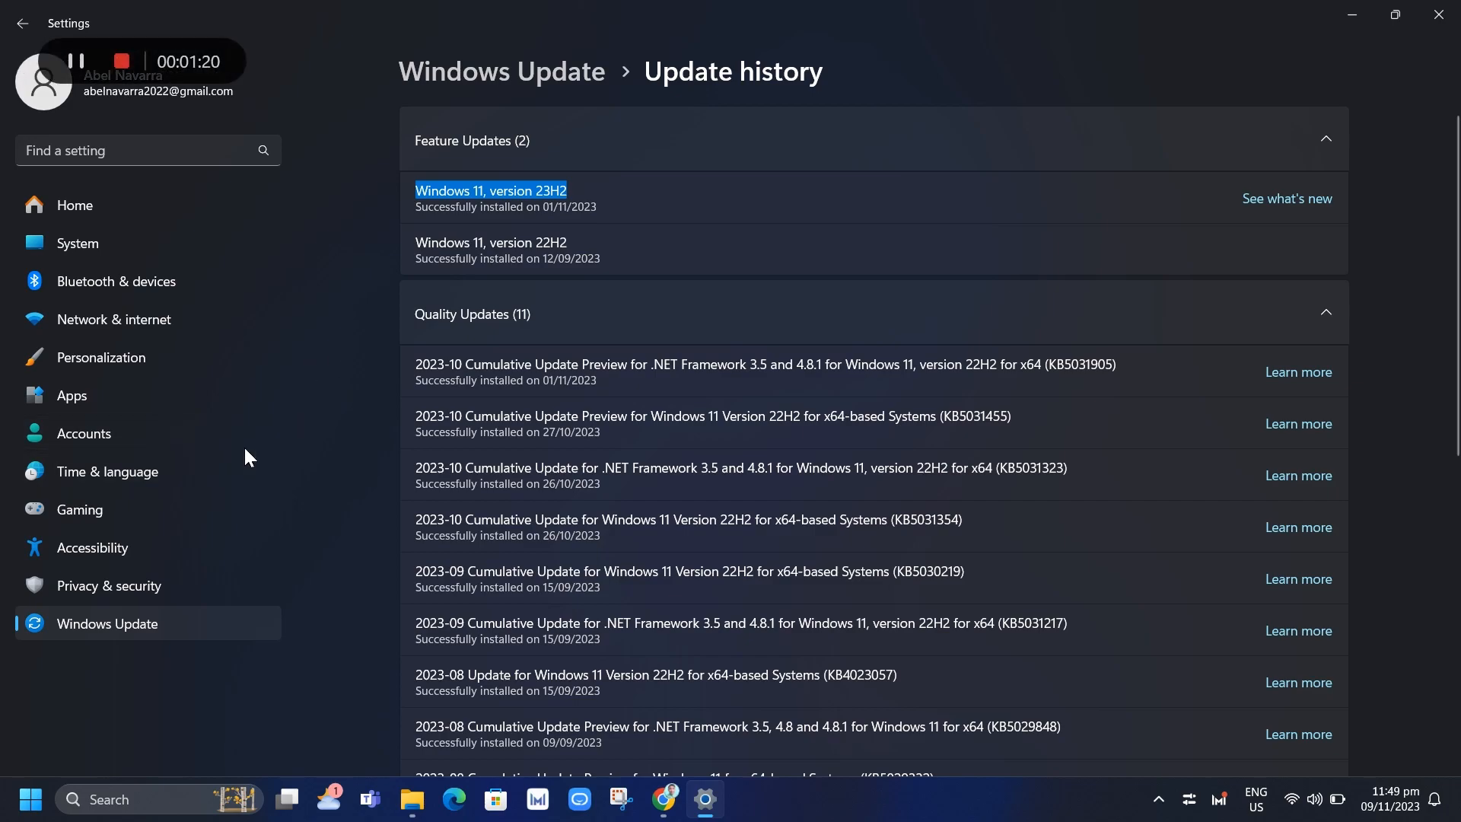
# Open the Taskbar page of the Personalization settings to examine which taskbar items are available
pyautogui.click(180, 362)
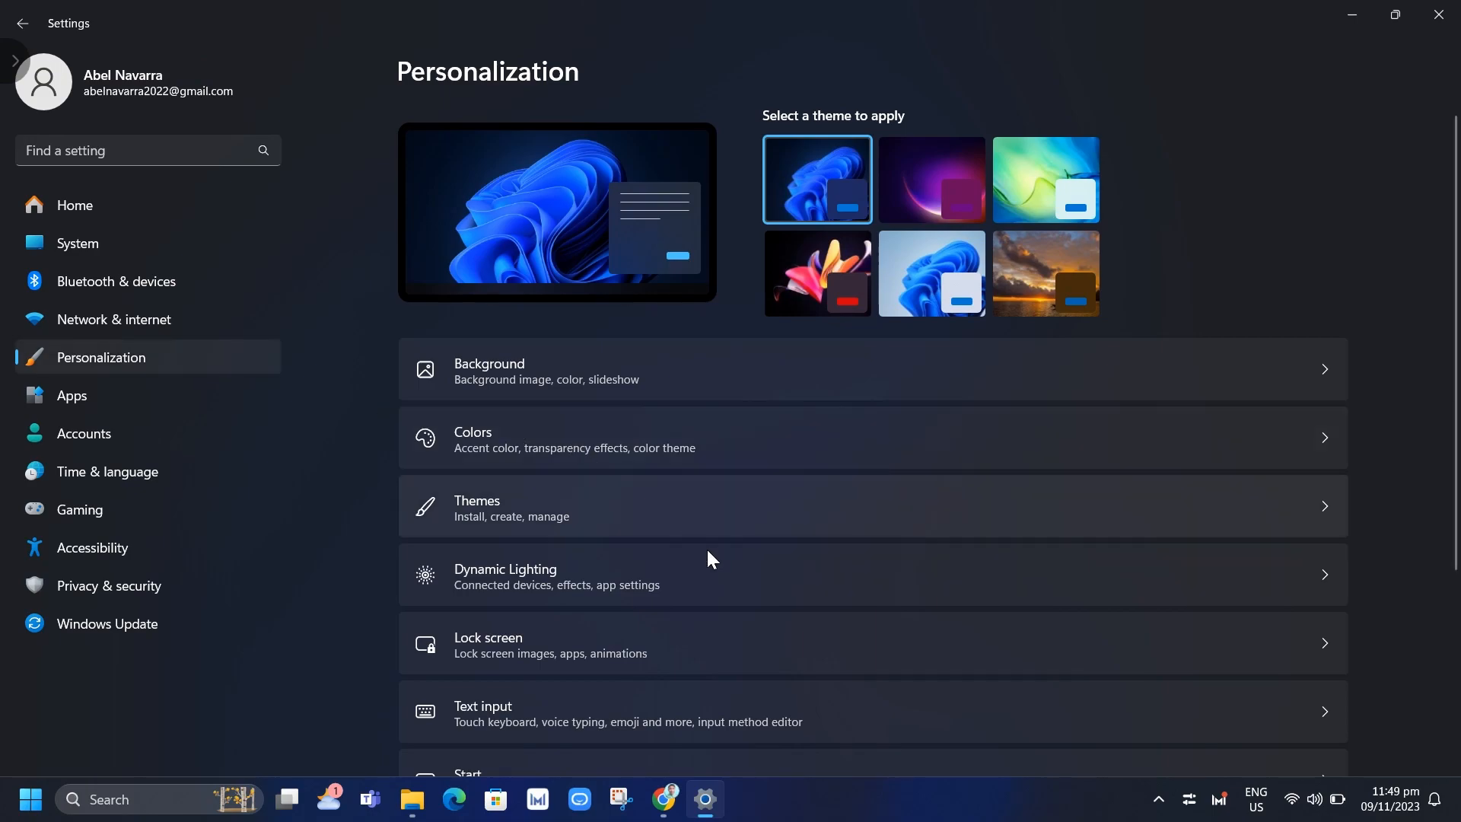
pyautogui.scroll(-3, 738, 628)
pyautogui.scroll(-1, 745, 637)
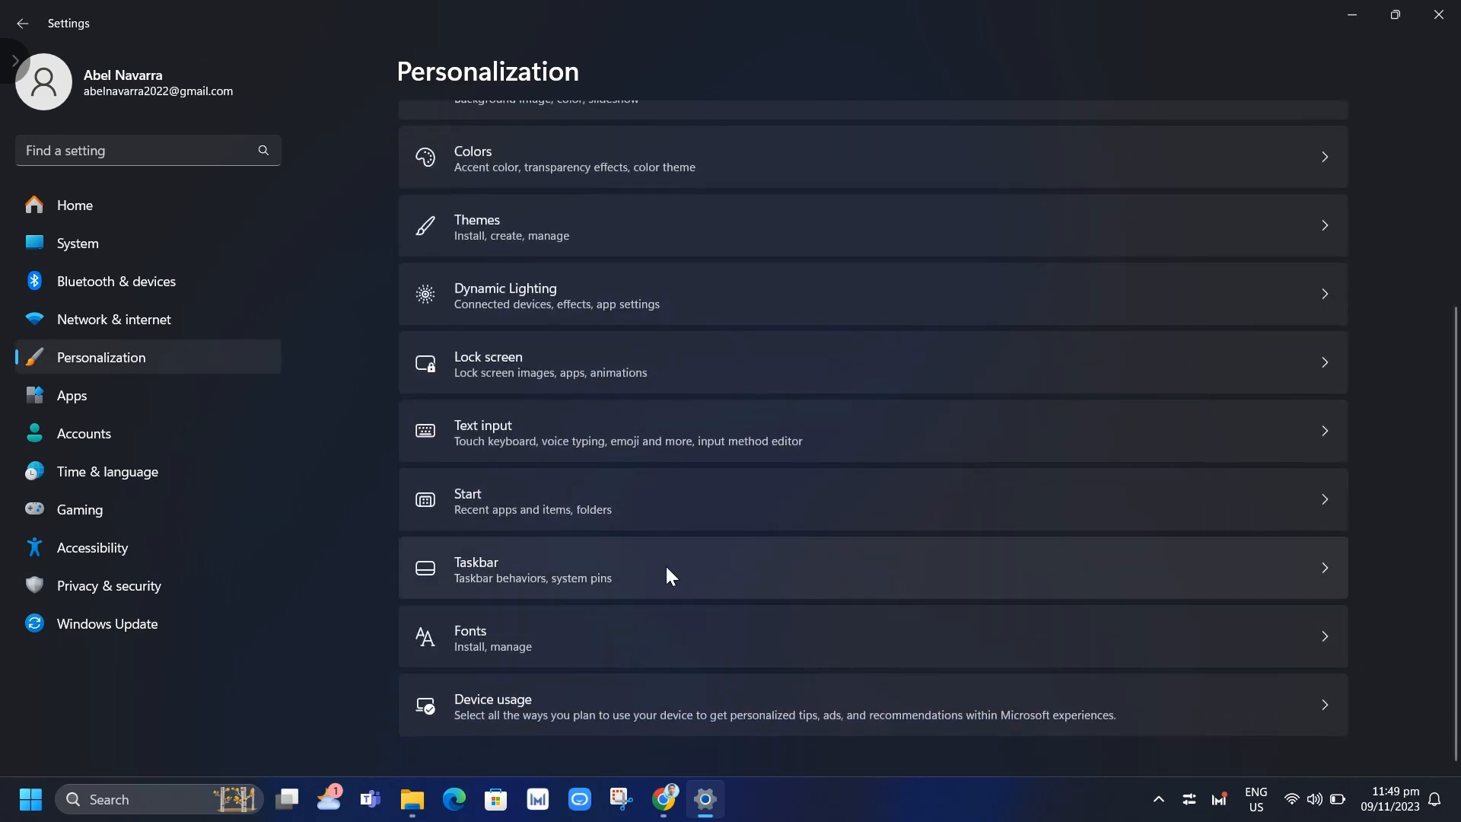
pyautogui.click(724, 576)
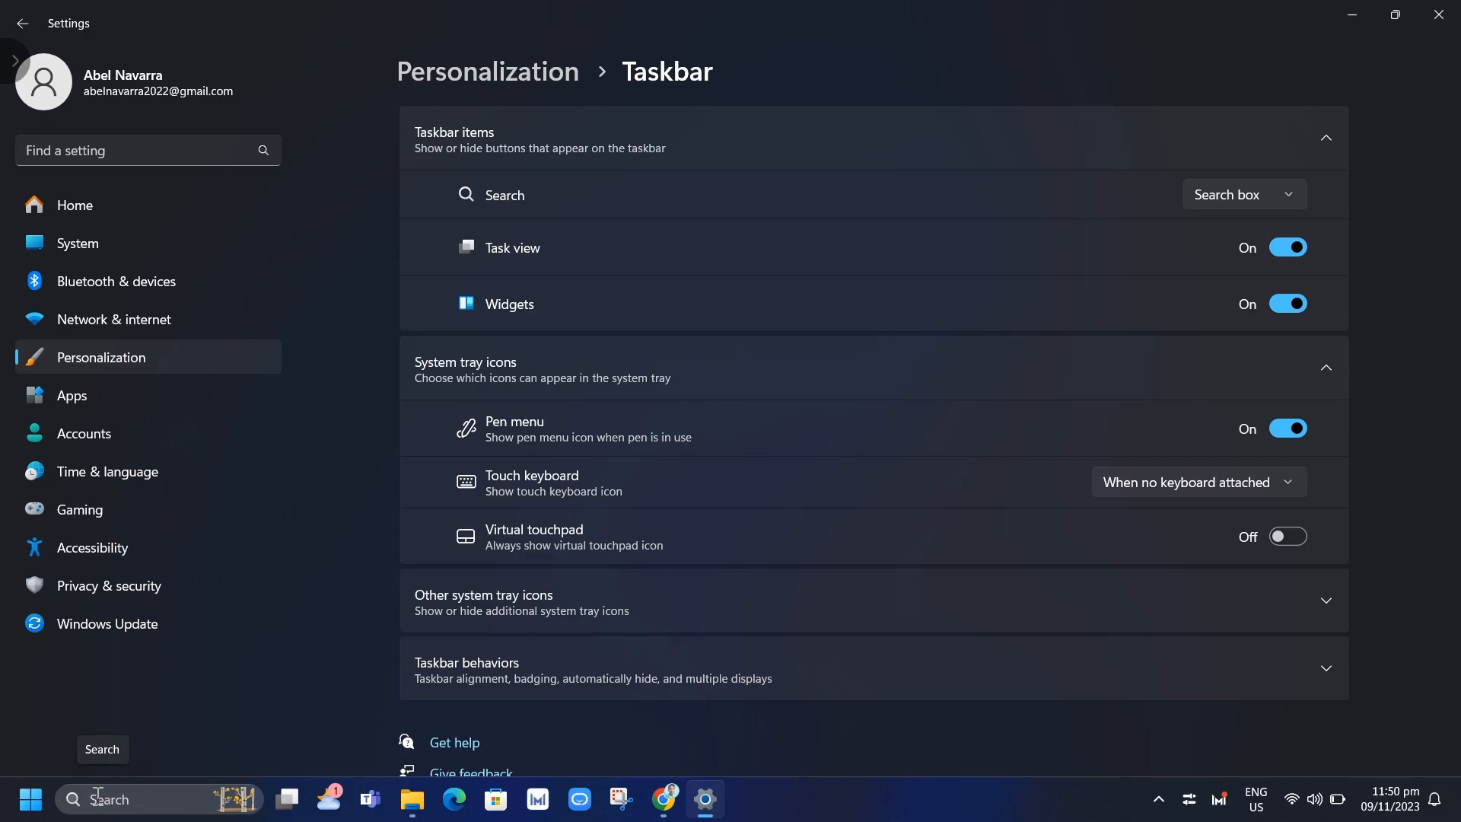
# Switch to Registry Editor, minimizing Settings, allowing it to make changes to the device and maximizing its window
pyautogui.click(47, 803)
pyautogui.click(134, 795)
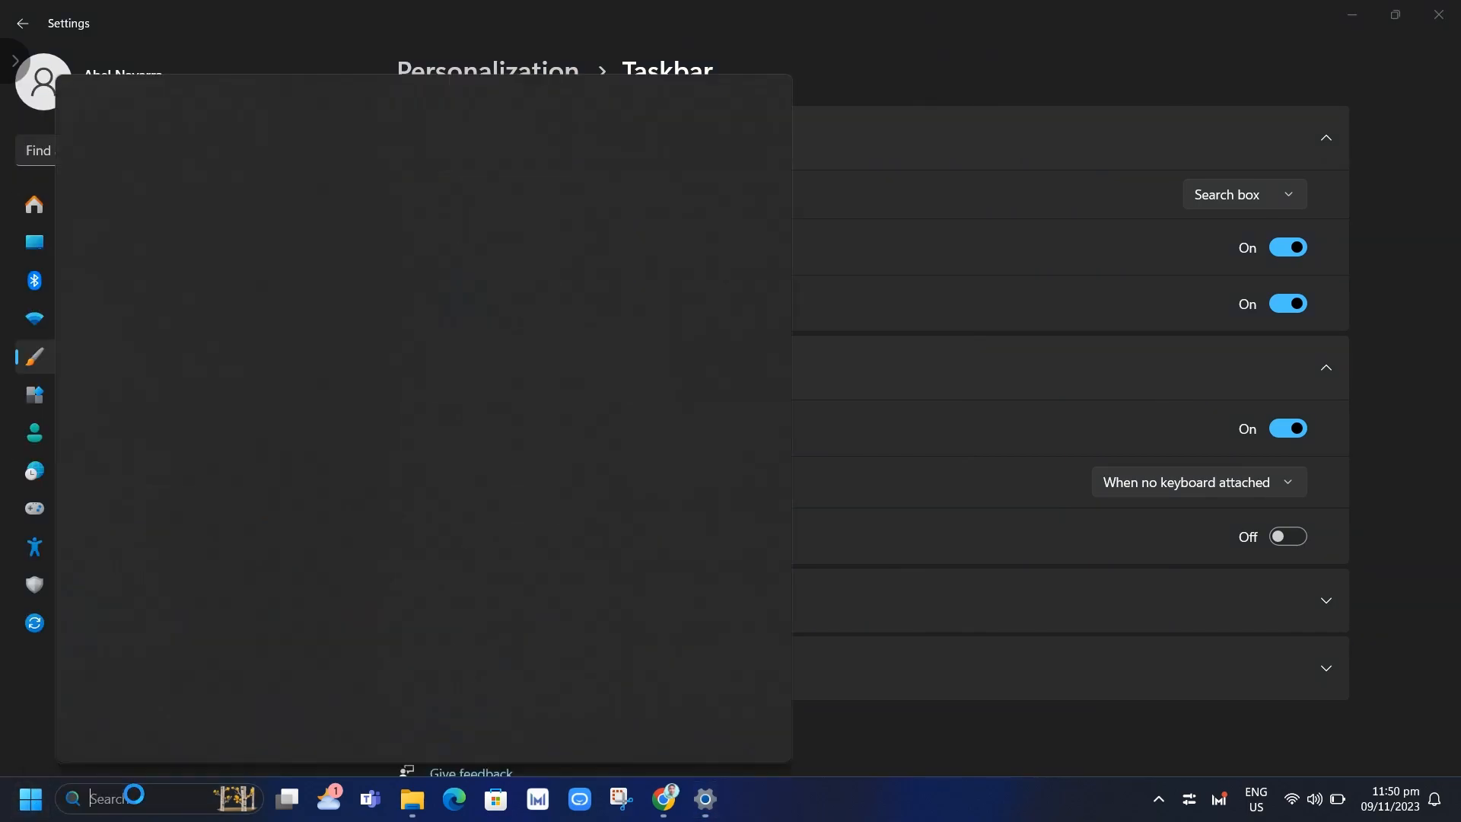
pyautogui.write('rege')
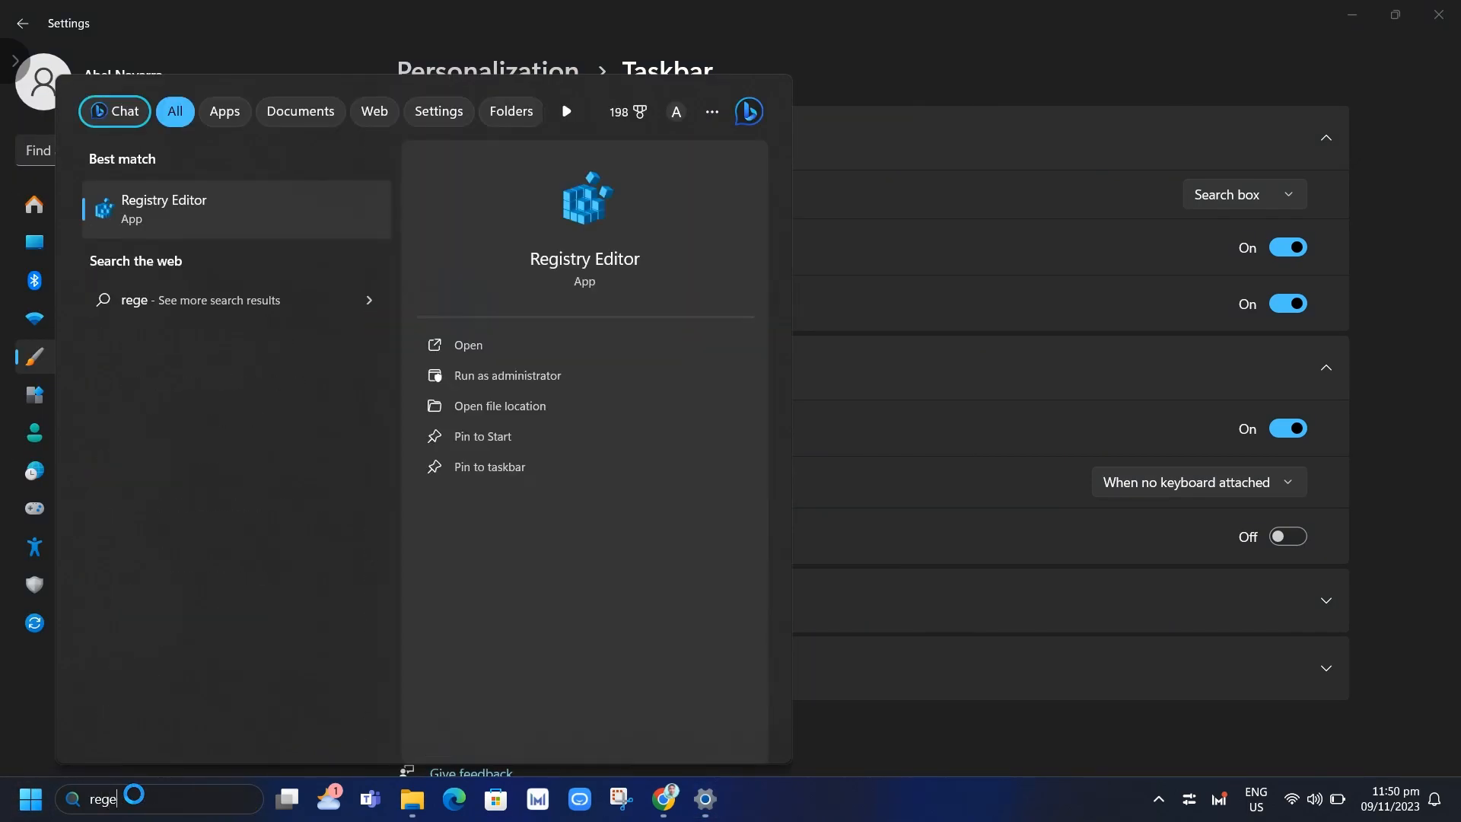
pyautogui.click(312, 203)
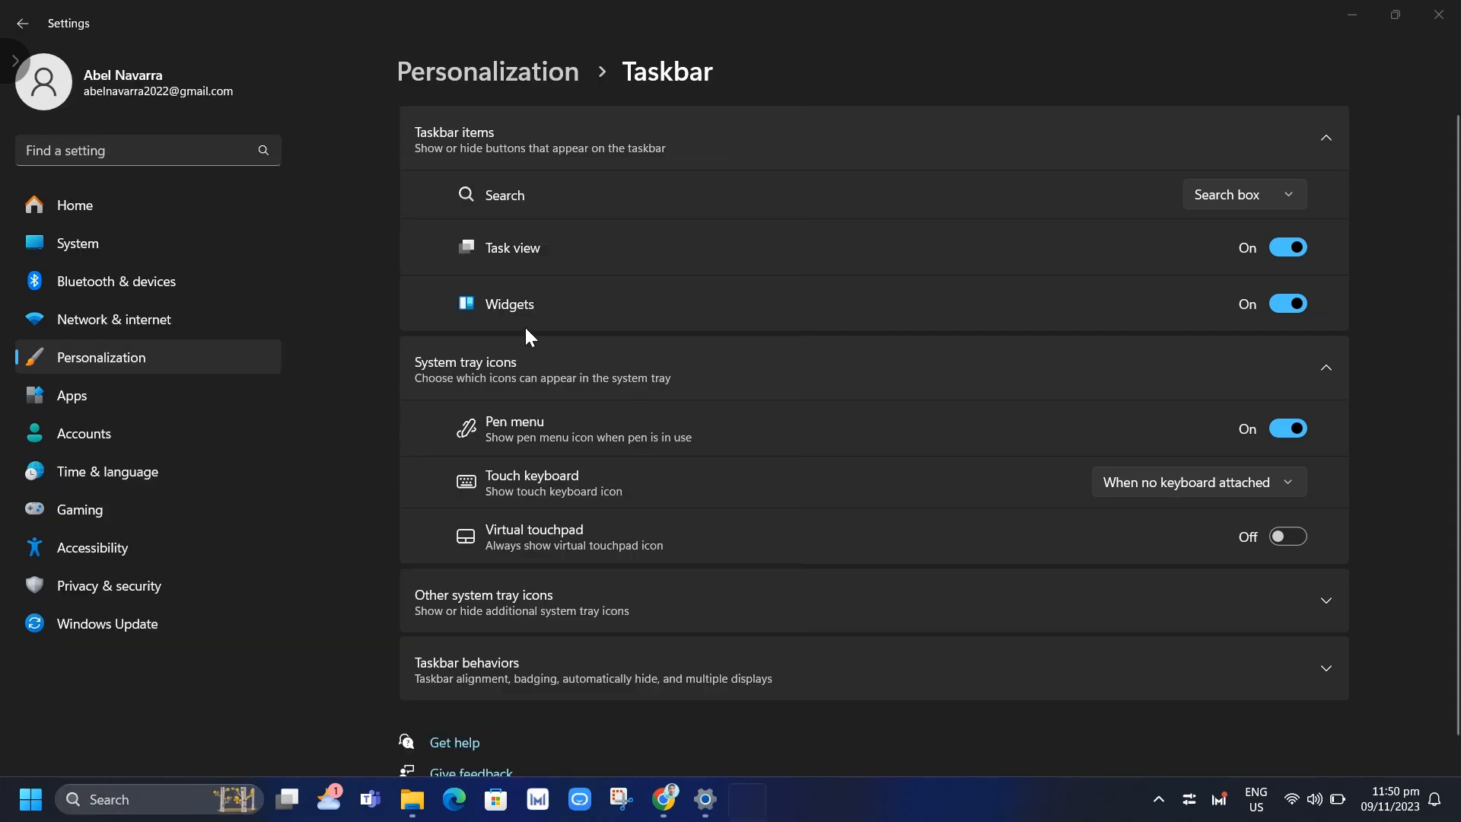
pyautogui.click(1352, 14)
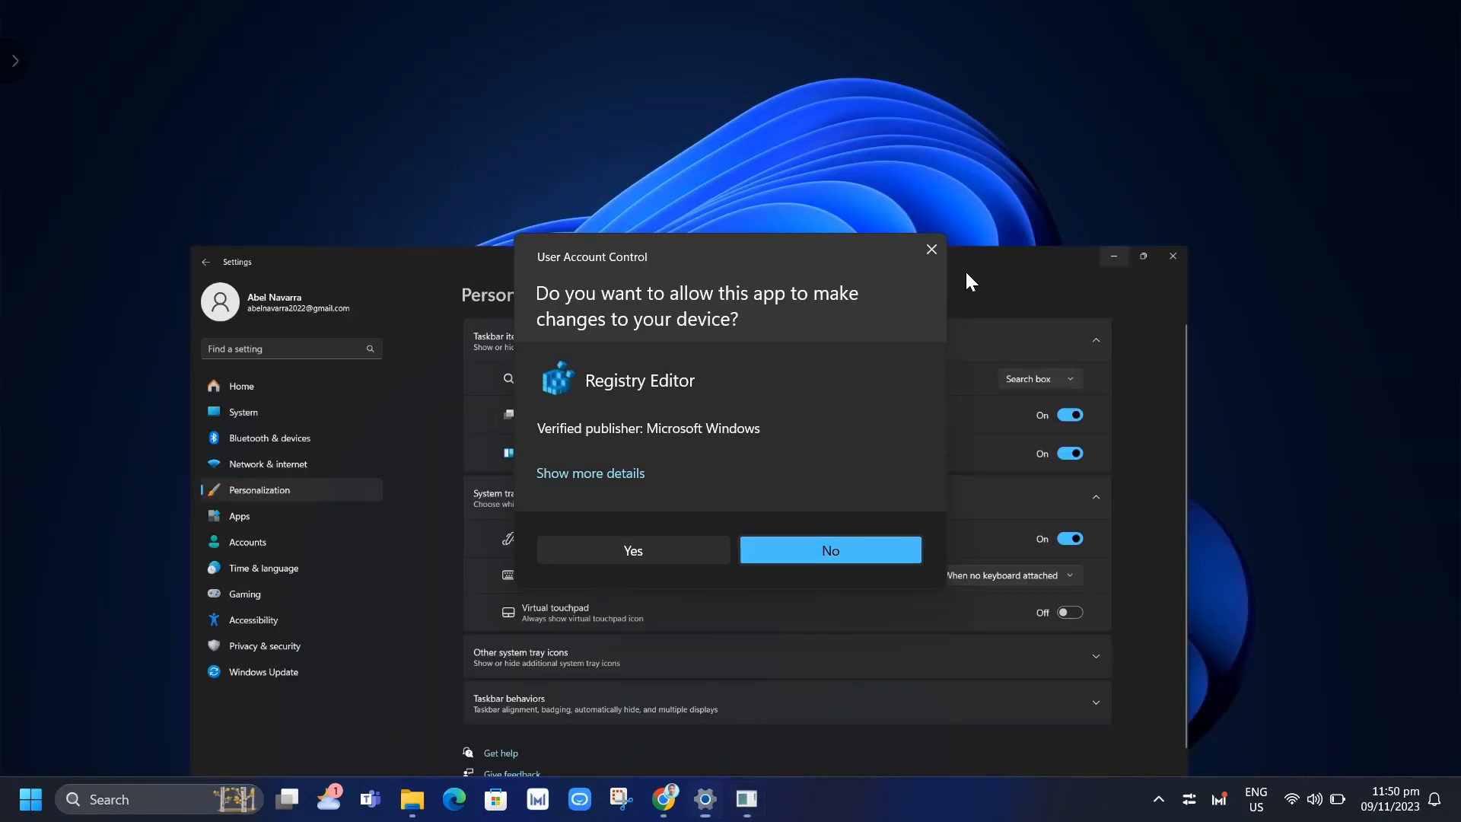
pyautogui.click(675, 548)
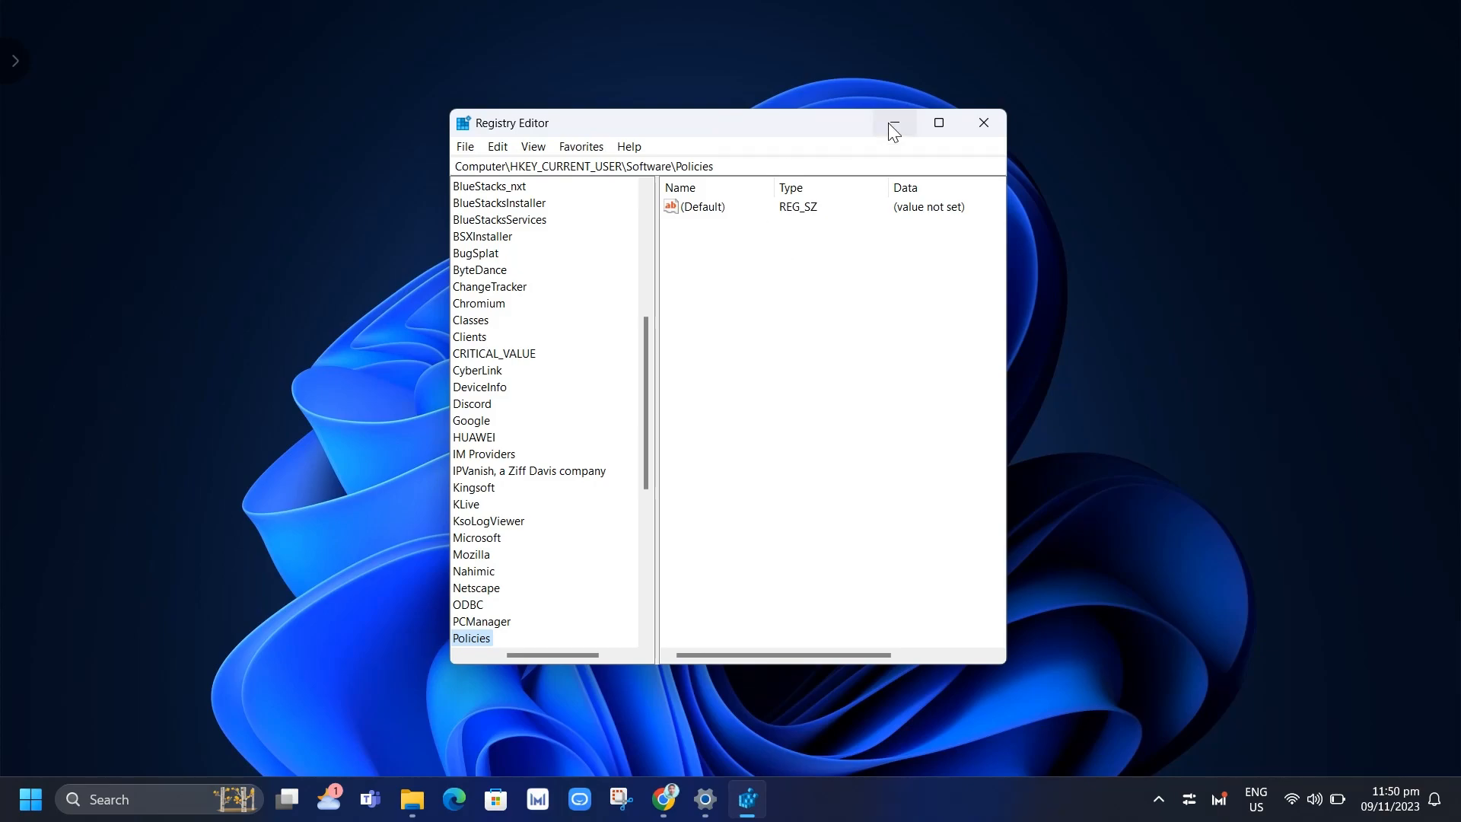
pyautogui.click(938, 122)
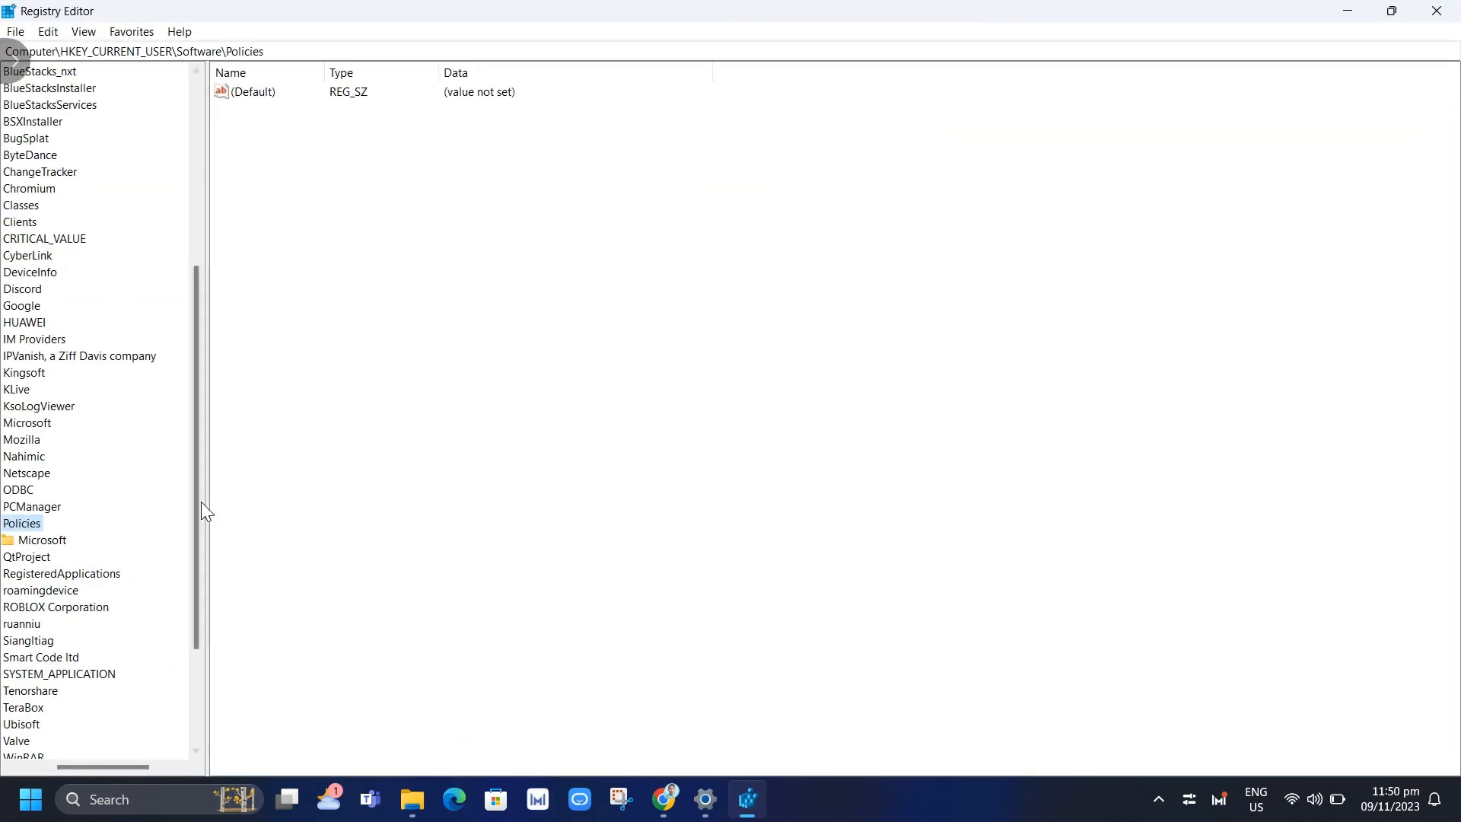
# Navigate the registry tree to HKEY_CURRENT_USER\Software\Microsoft and expand the Microsoft key
pyautogui.moveTo(110, 768); pyautogui.dragTo(70, 769)
pyautogui.scroll(7, 147, 566)
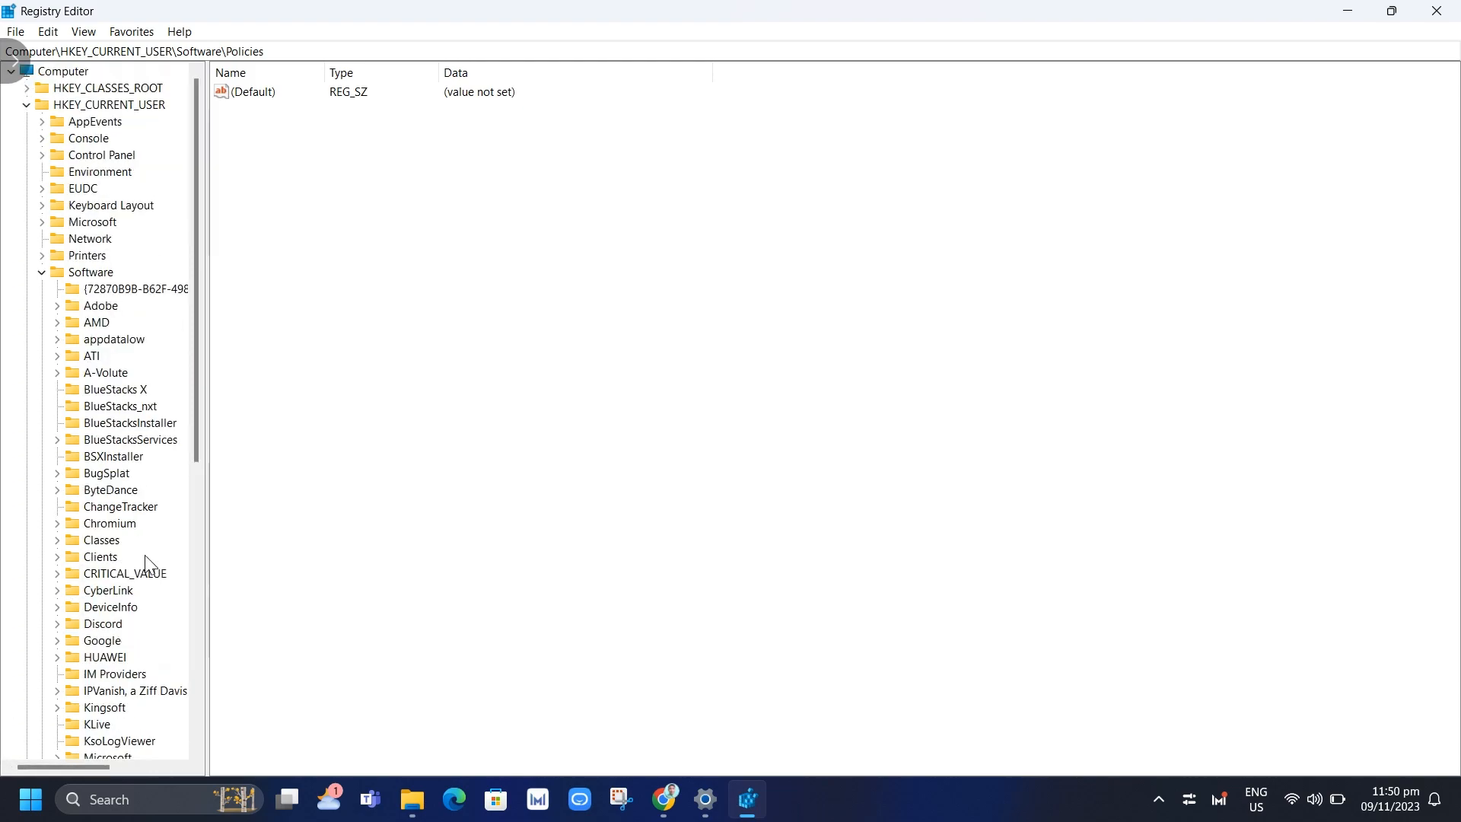
pyautogui.click(26, 104)
pyautogui.click(26, 104)
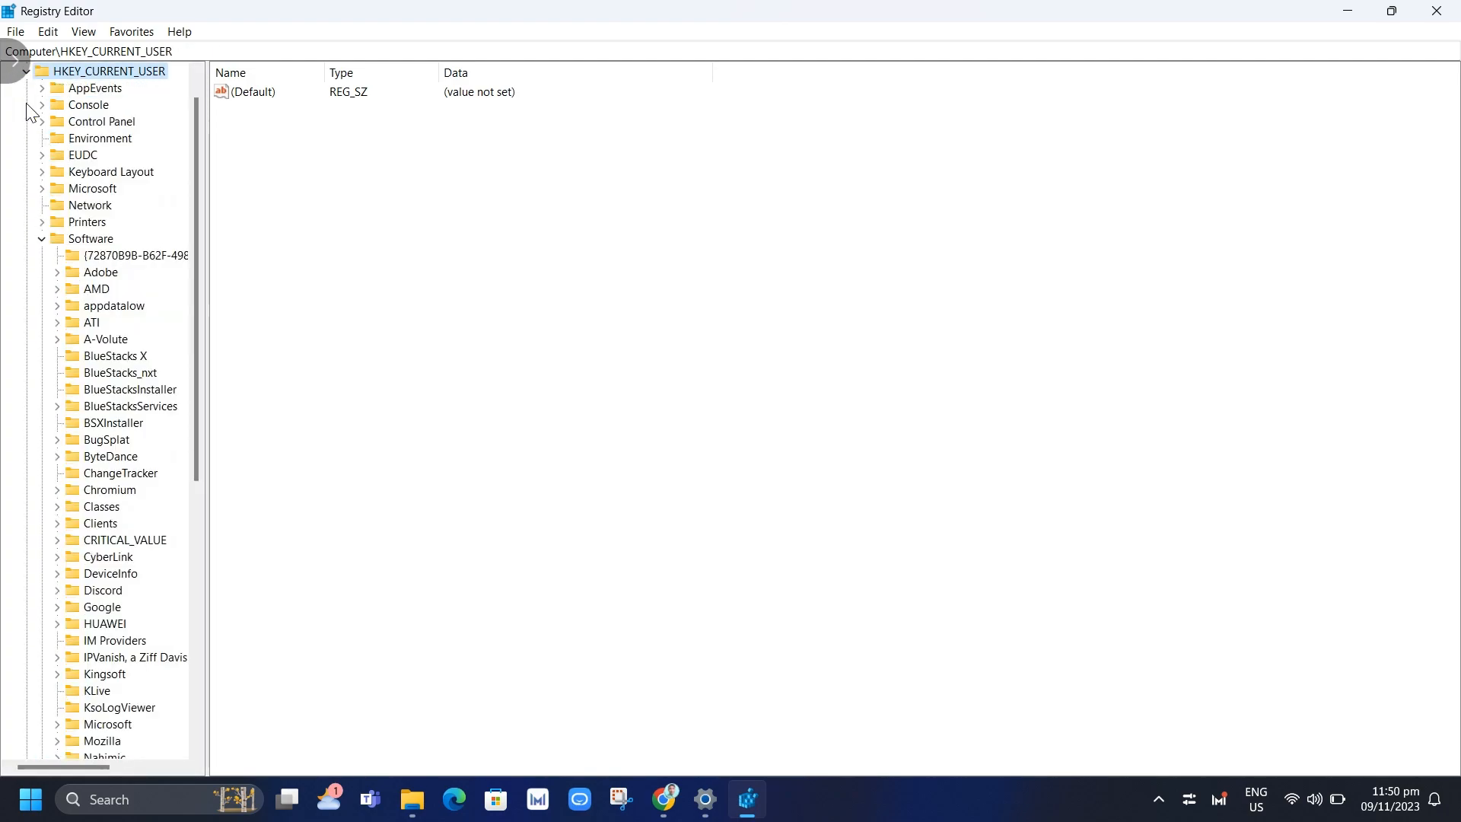
pyautogui.scroll(1, 27, 126)
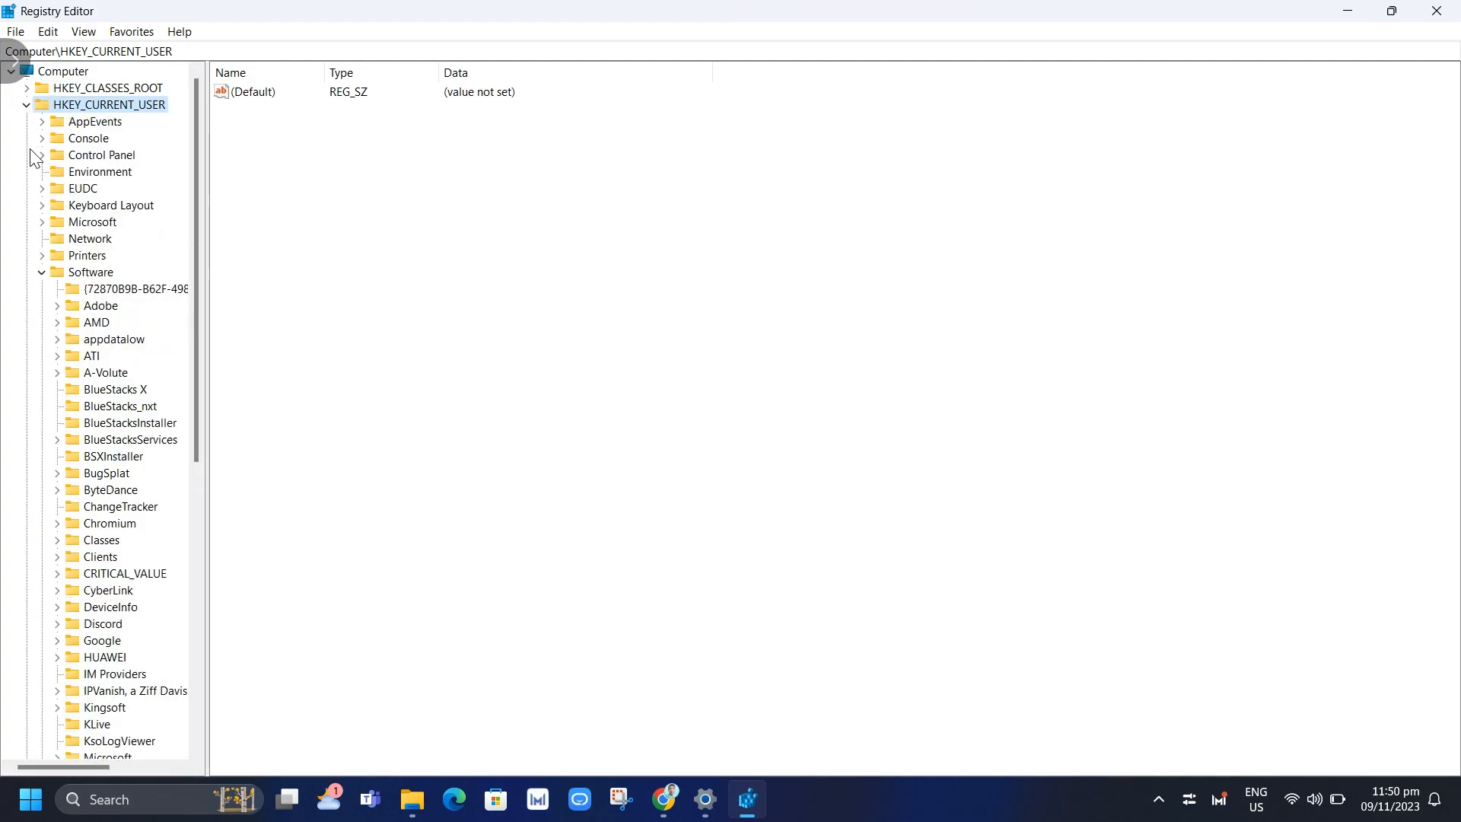
pyautogui.click(41, 272)
pyautogui.click(41, 272)
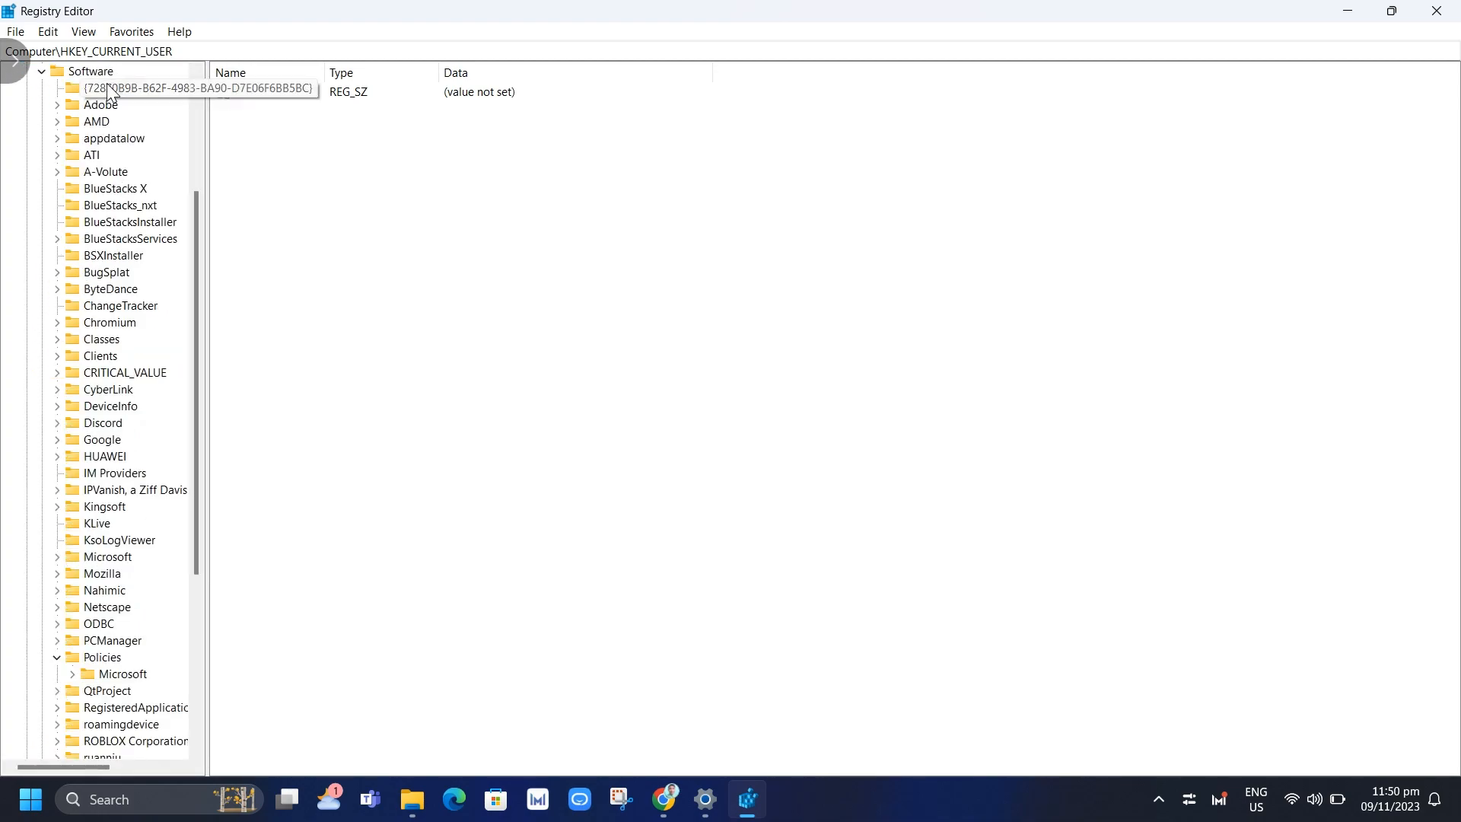
pyautogui.scroll(-2, 128, 537)
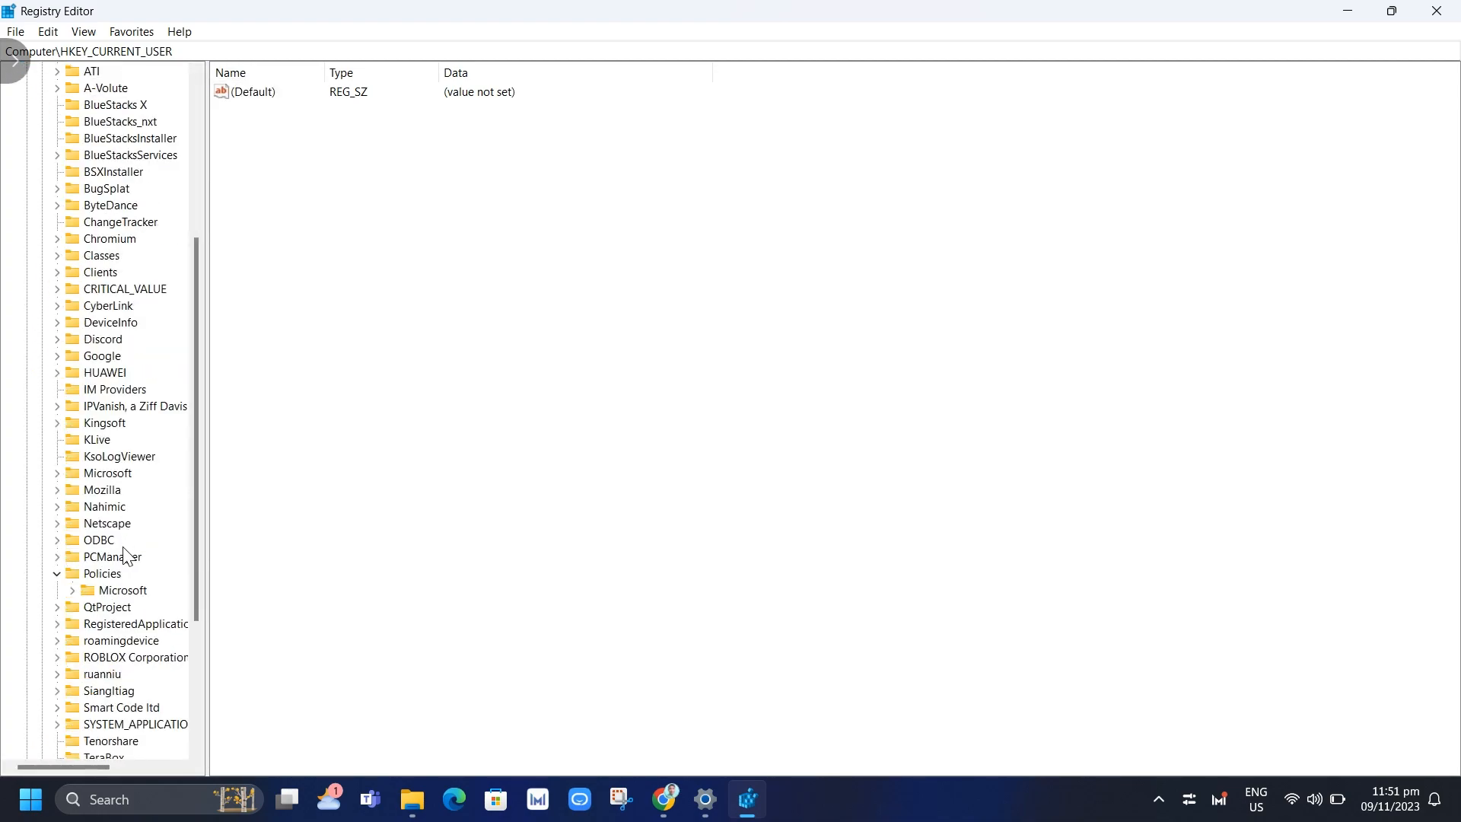
pyautogui.click(108, 473)
pyautogui.click(57, 473)
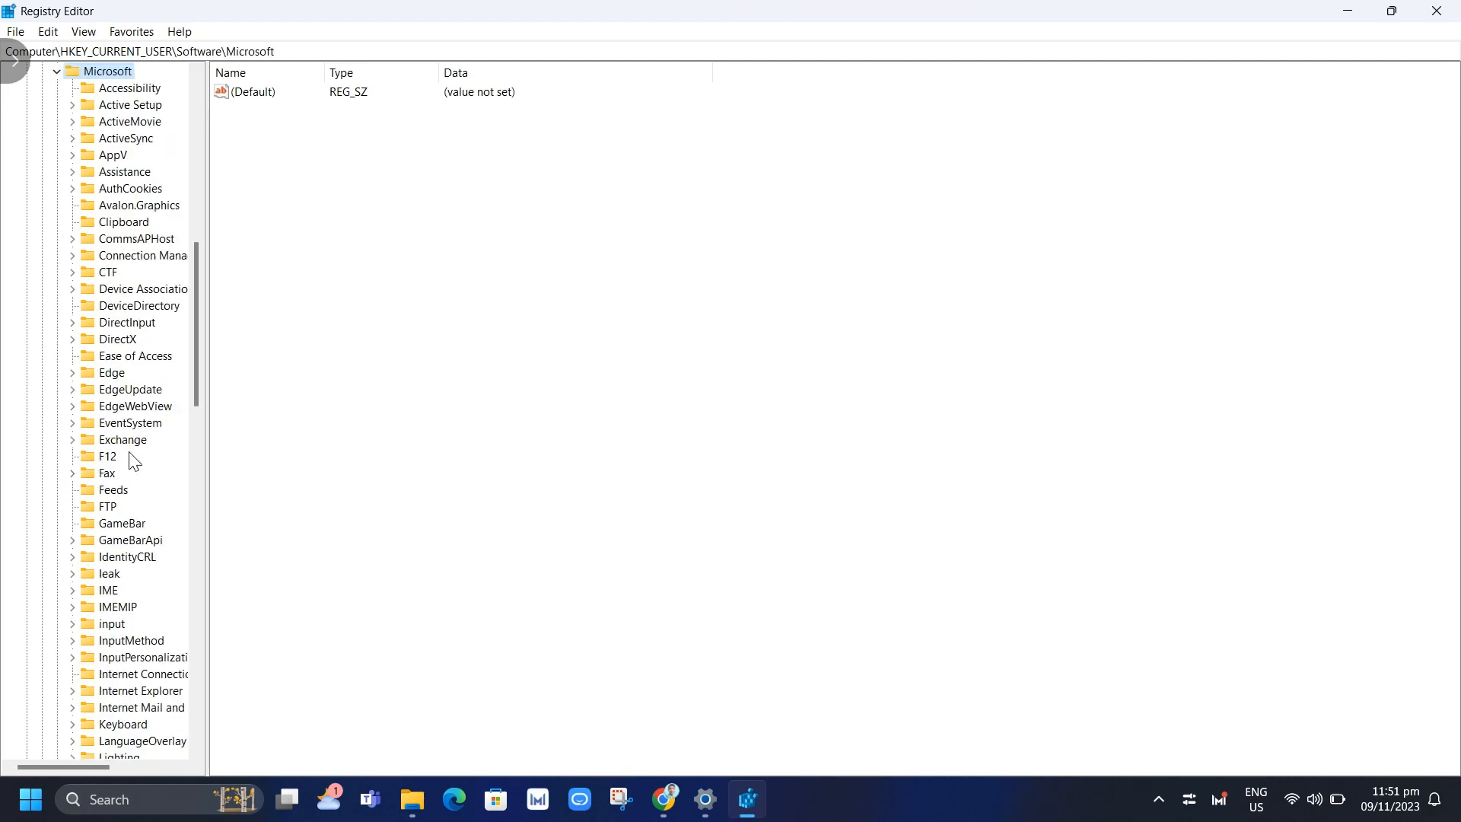
# Expand Windows\CurrentVersion\Explorer\Advanced under the Microsoft key and select its StartMode subkey
pyautogui.scroll(-13, 129, 457)
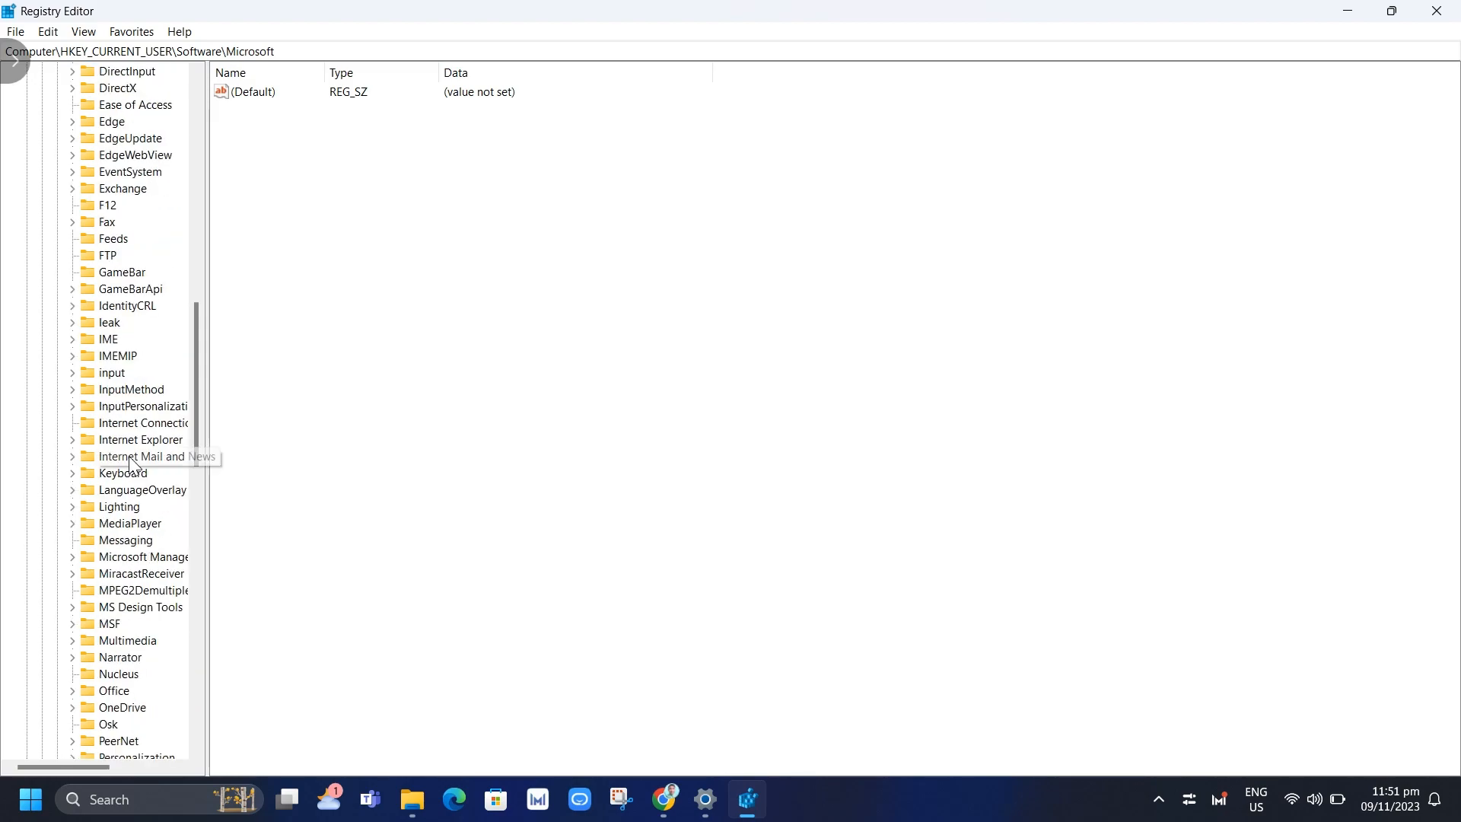
pyautogui.scroll(-7, 131, 480)
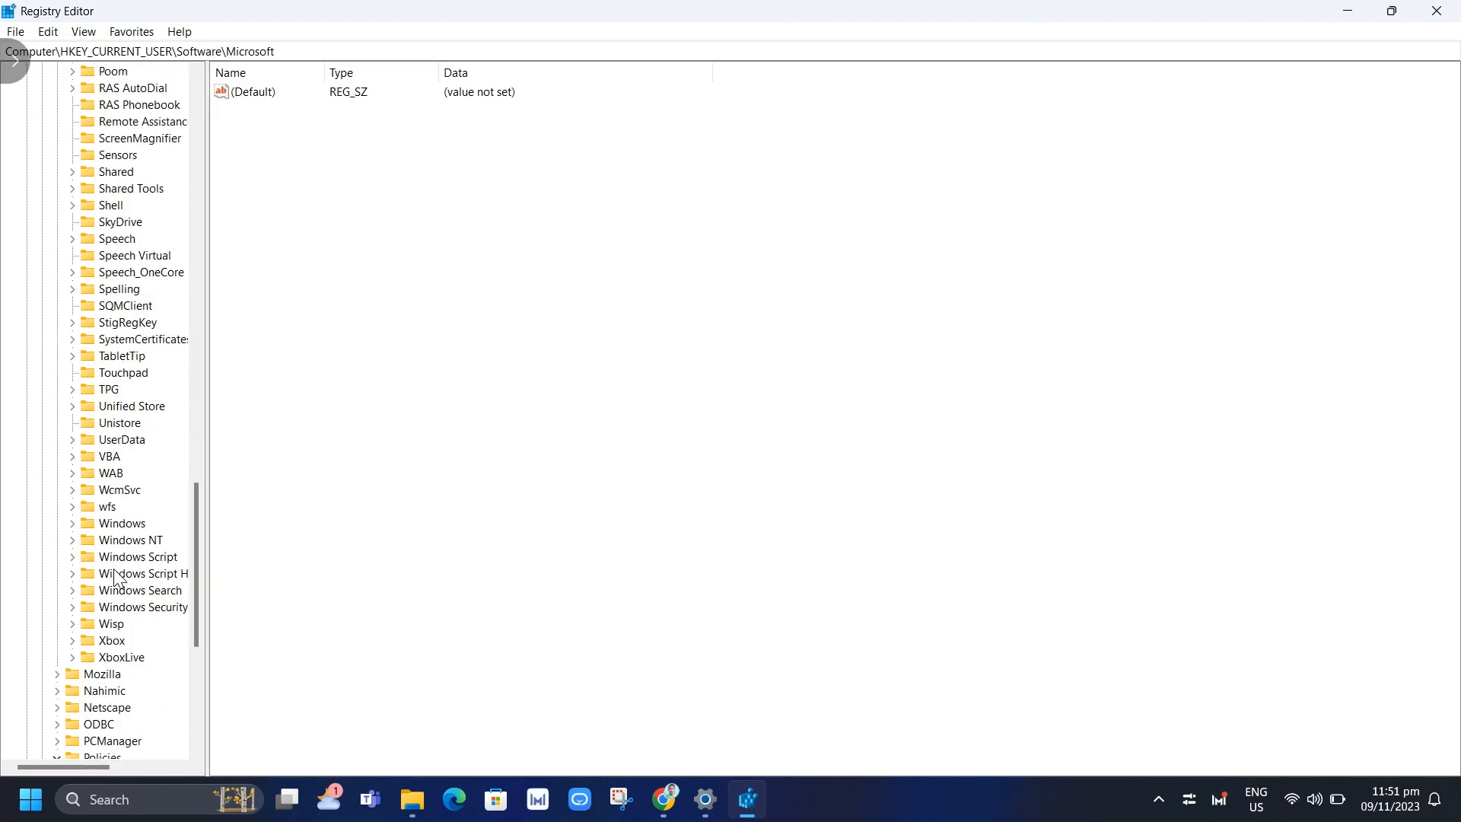
pyautogui.click(74, 523)
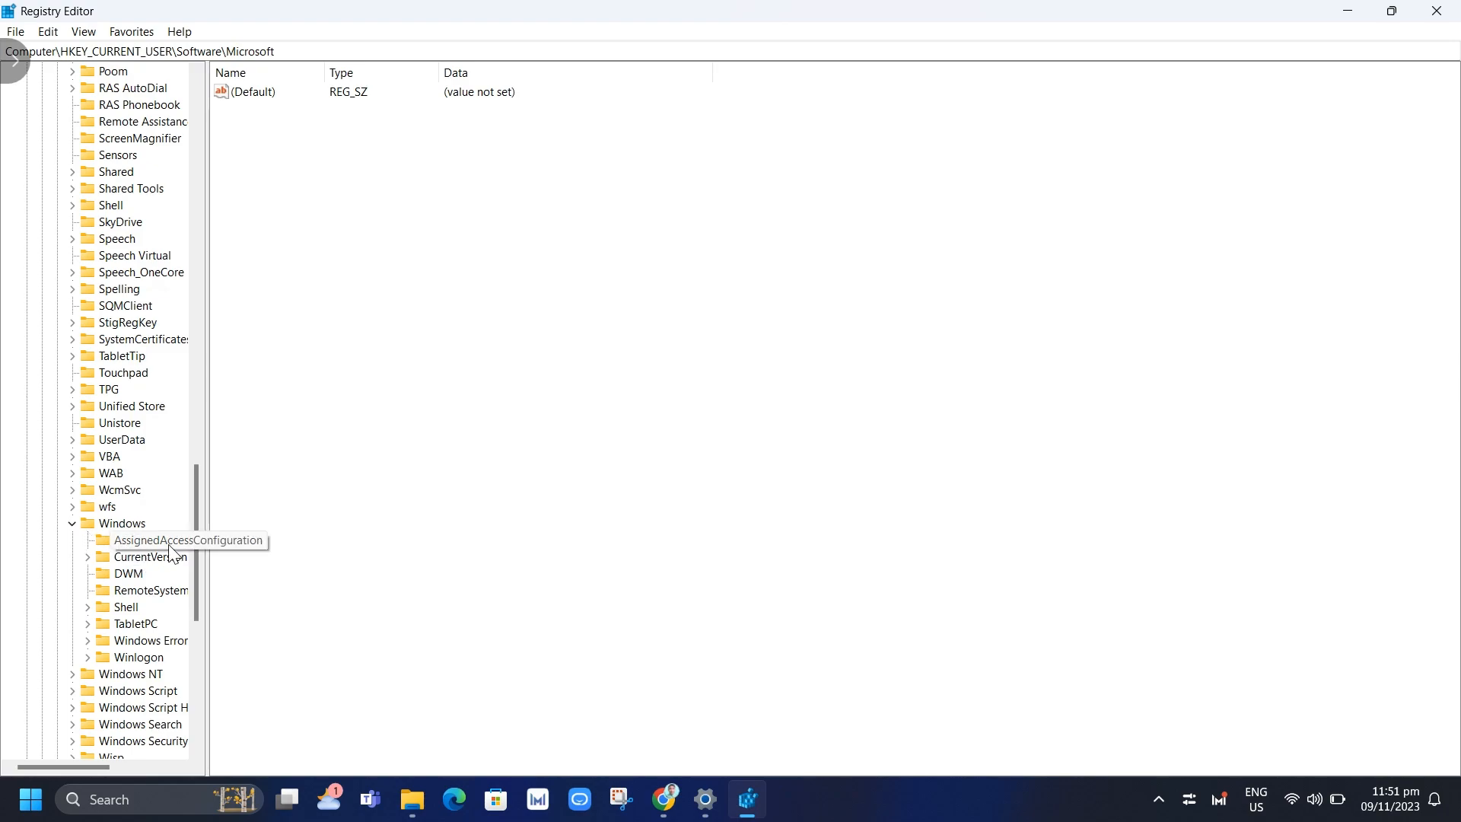
pyautogui.click(87, 559)
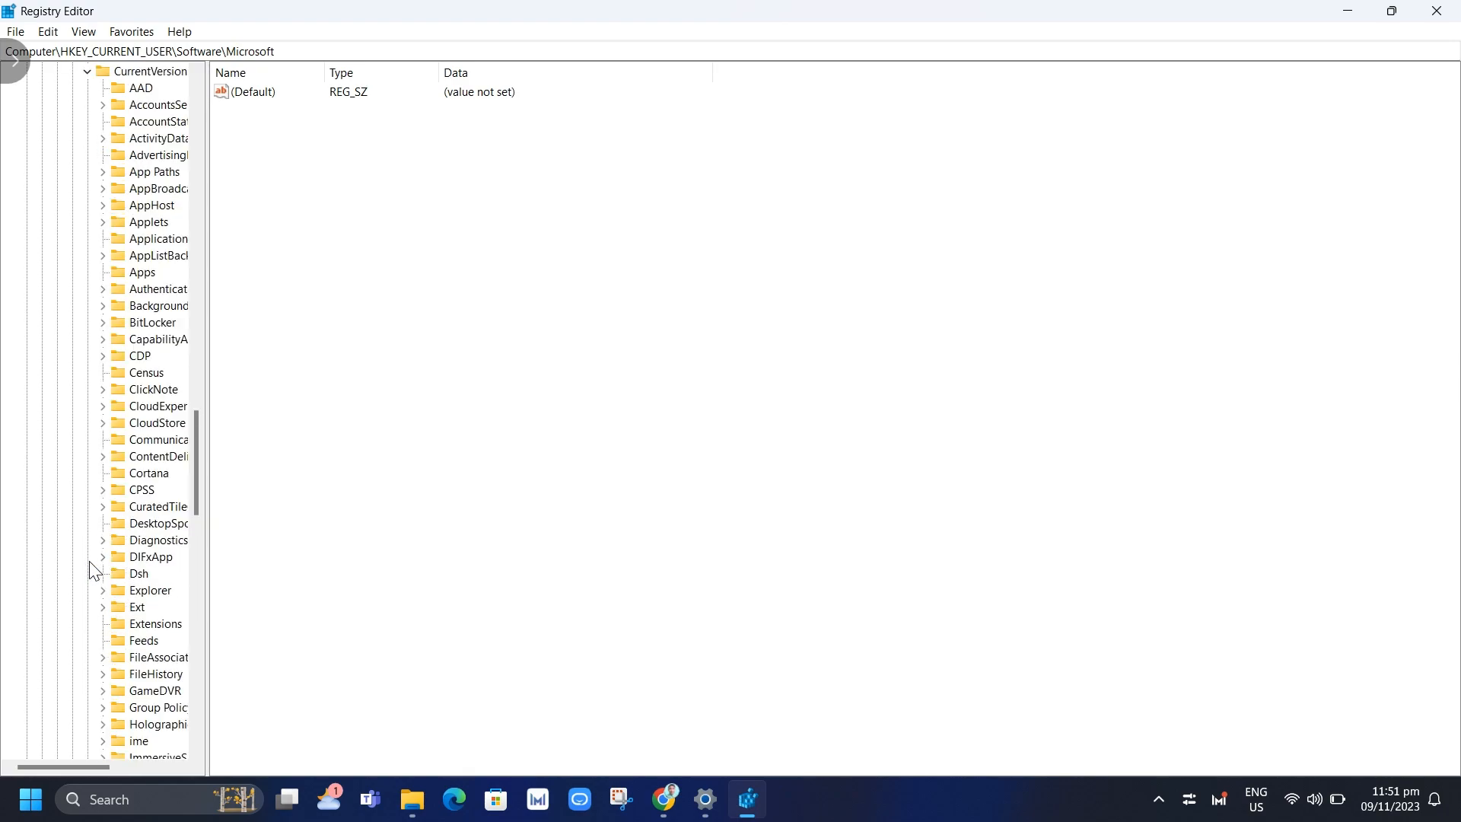
pyautogui.moveTo(35, 764); pyautogui.dragTo(67, 766)
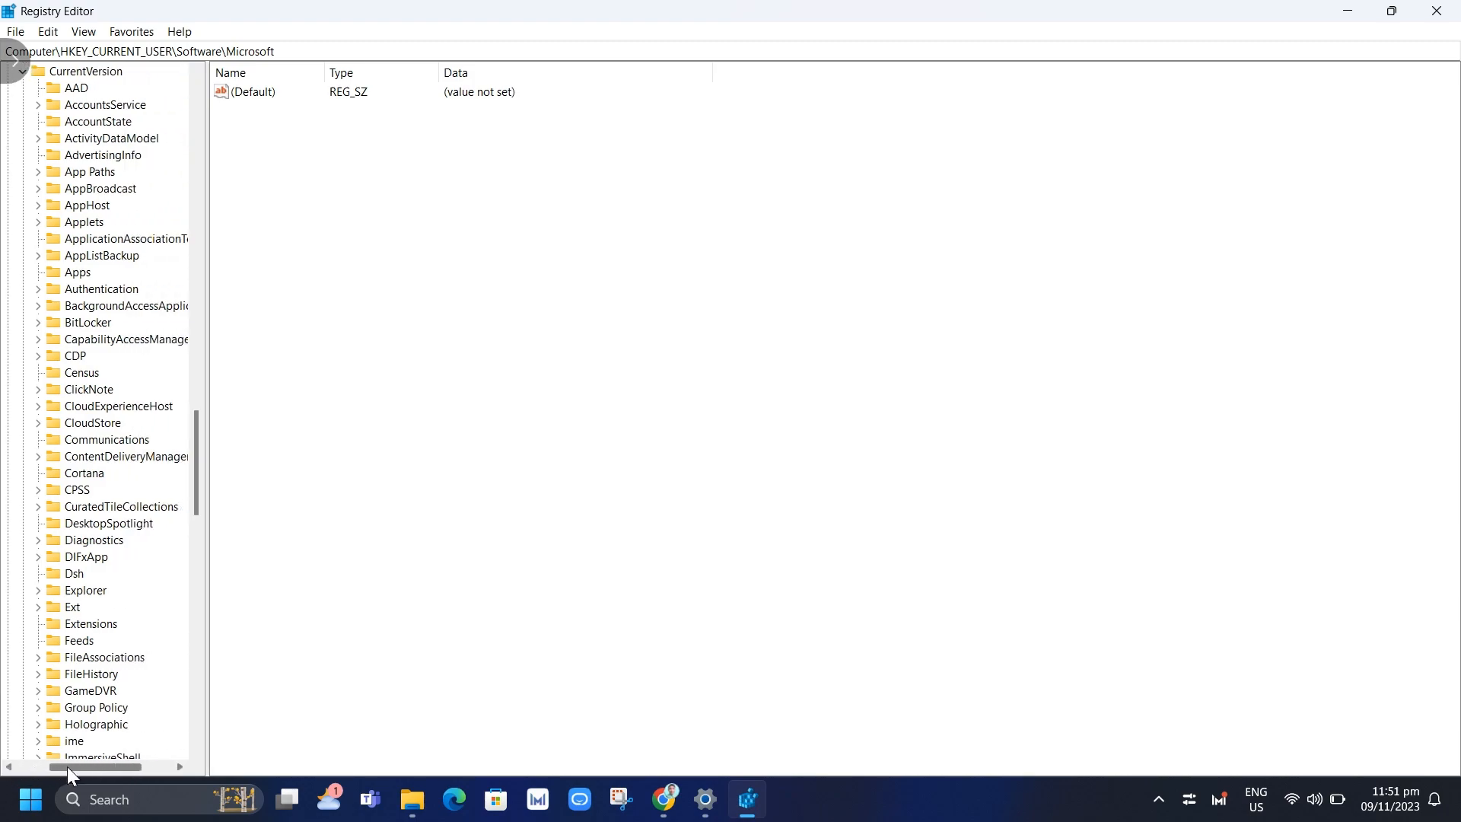
pyautogui.click(38, 590)
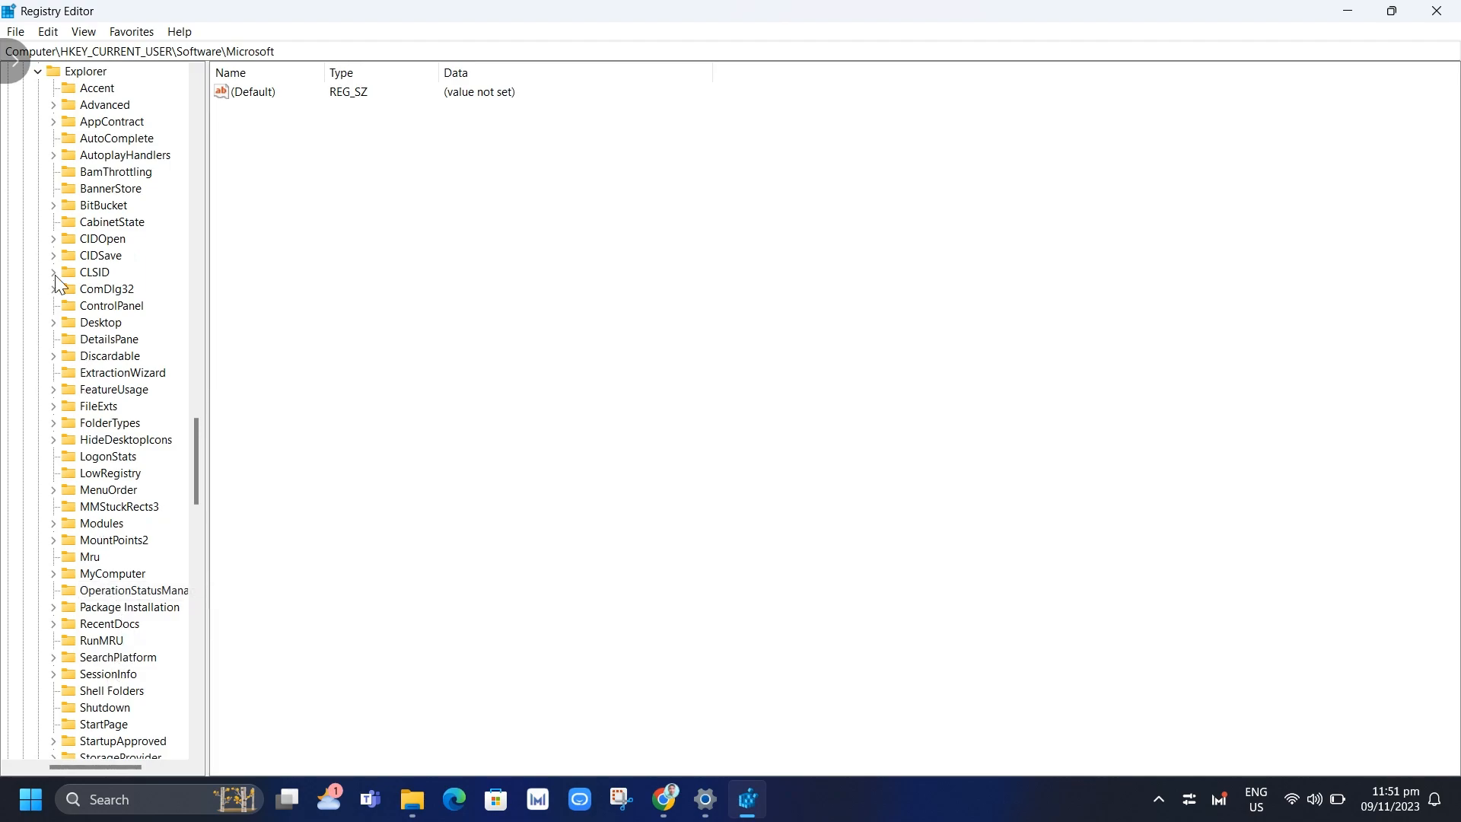
pyautogui.click(55, 105)
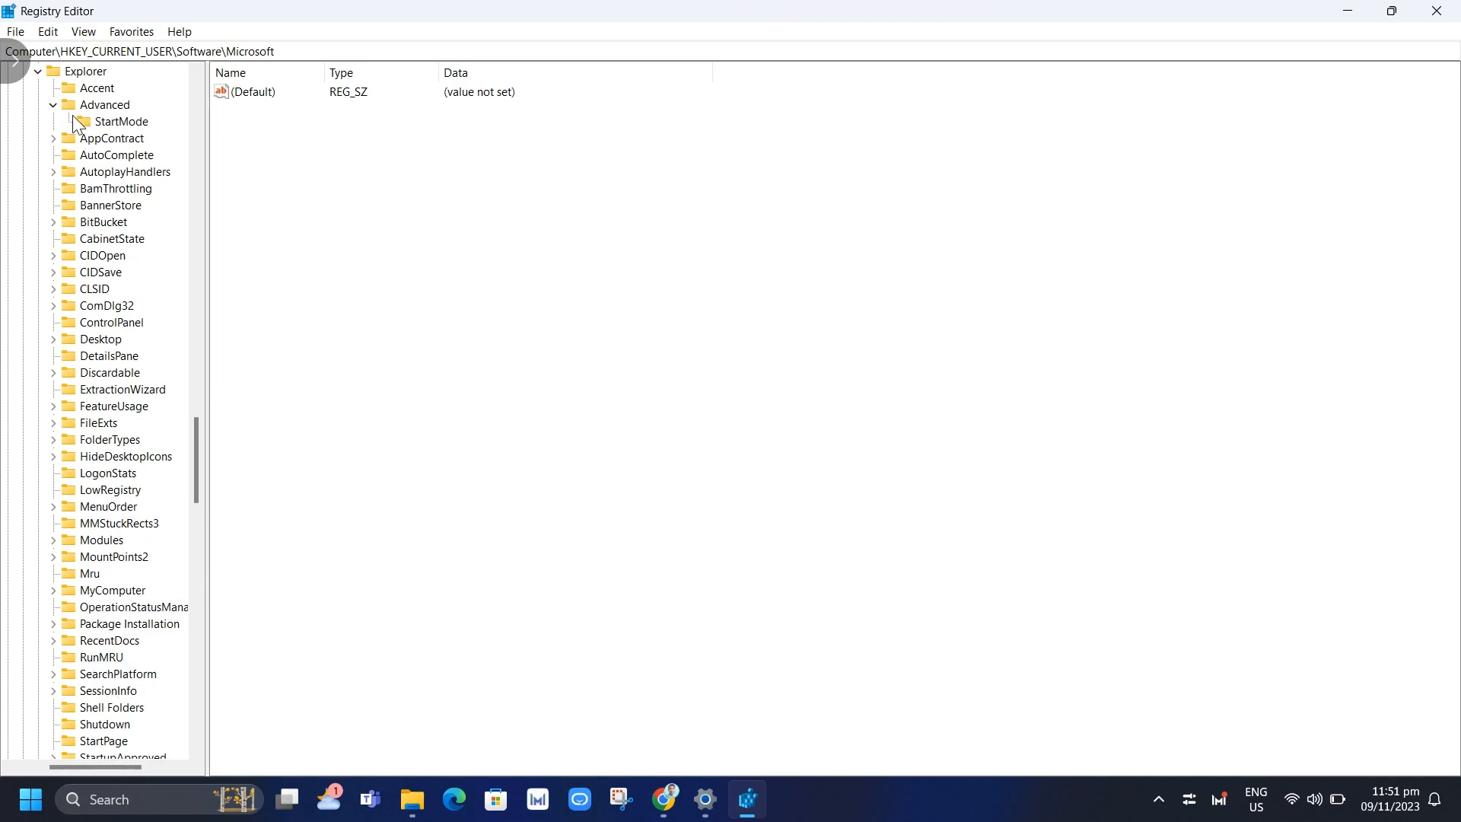
pyautogui.click(106, 124)
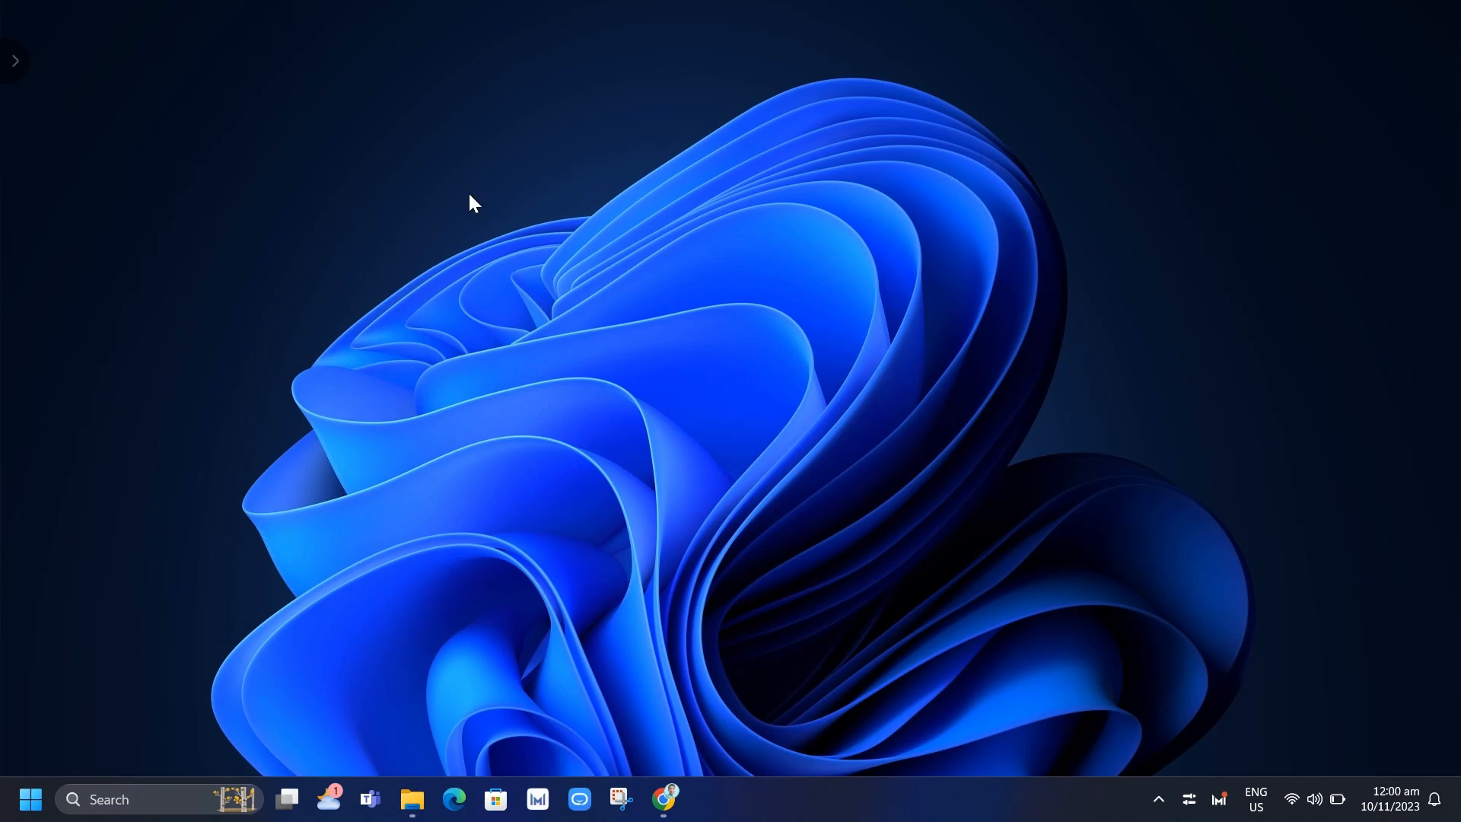
# Switch to Microsoft Edge in a maximized window and open the Copilot chat pane
pyautogui.click(456, 804)
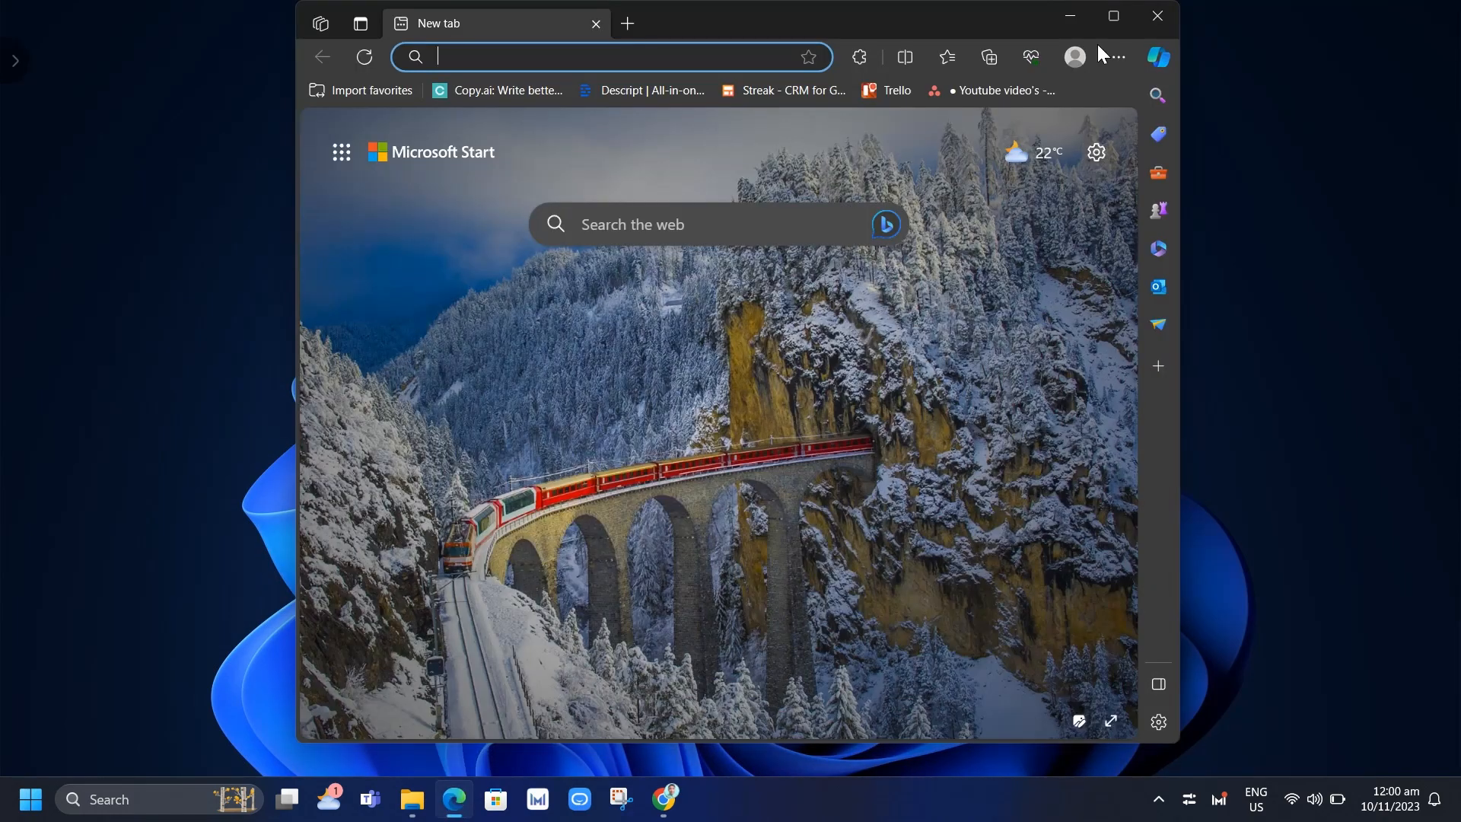
pyautogui.click(1111, 16)
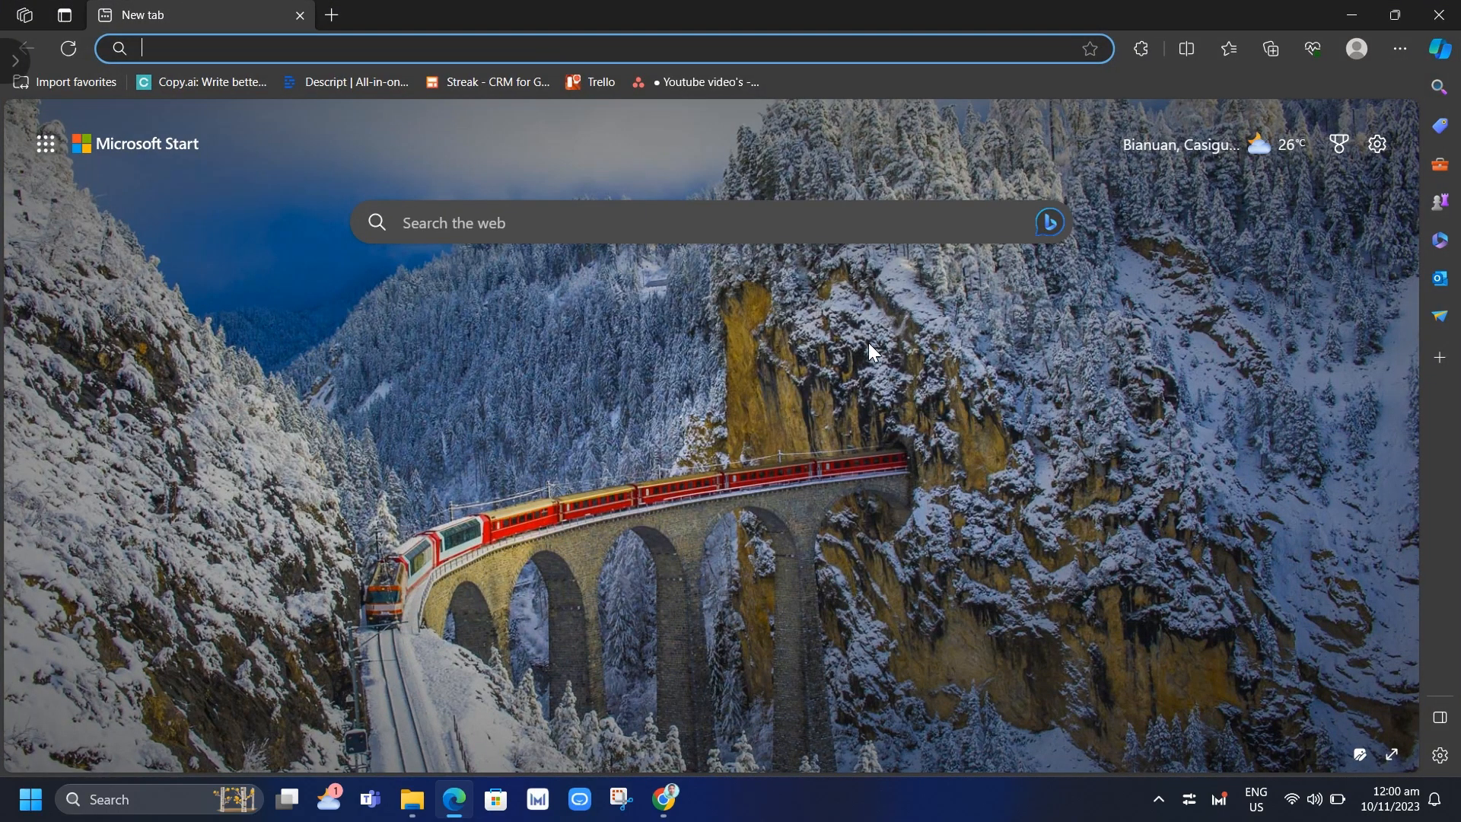
pyautogui.click(1440, 50)
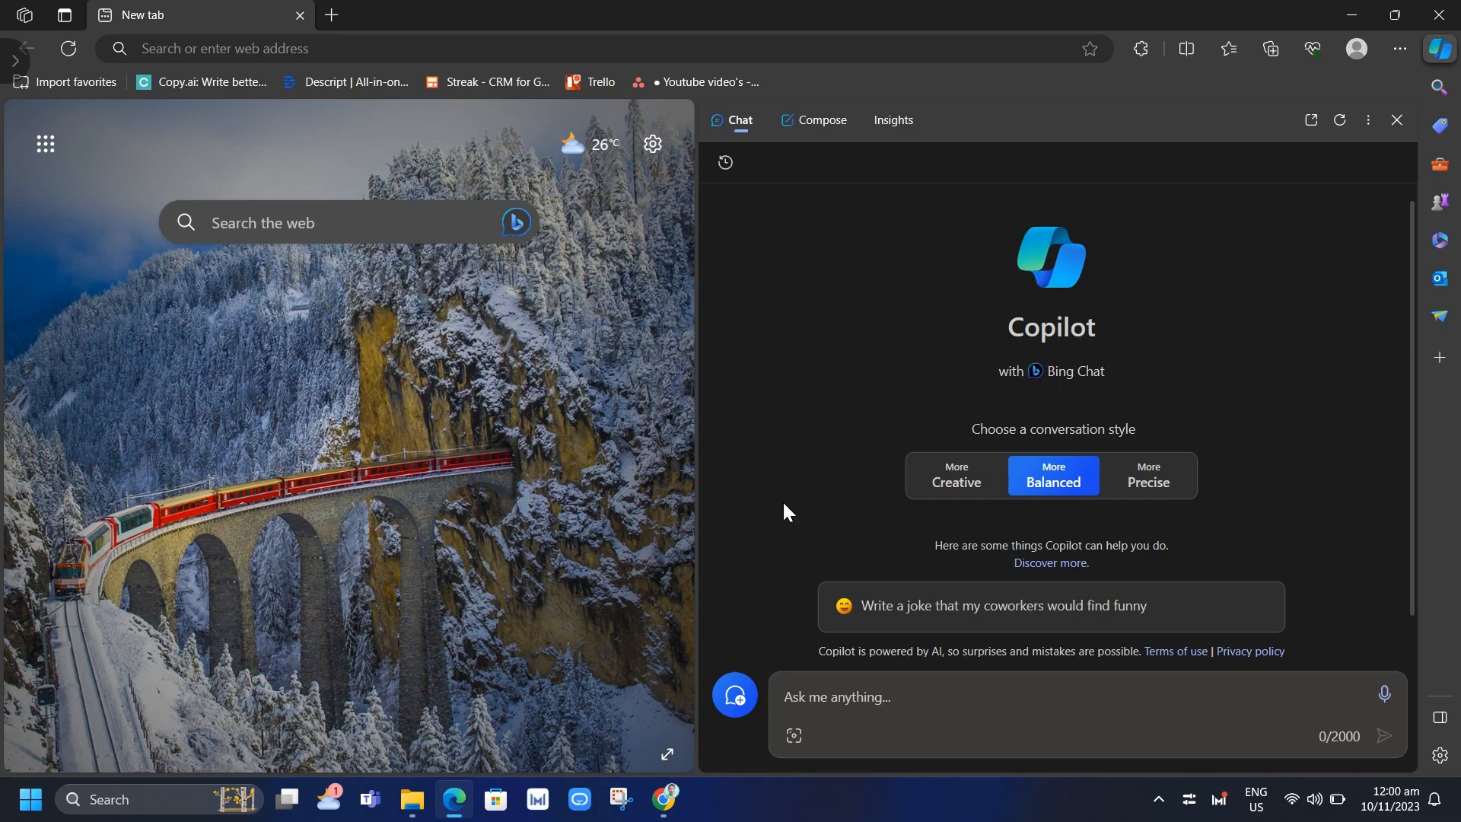
# Ask Copilot "what is the best place to travel?" in the chat
pyautogui.click(910, 697)
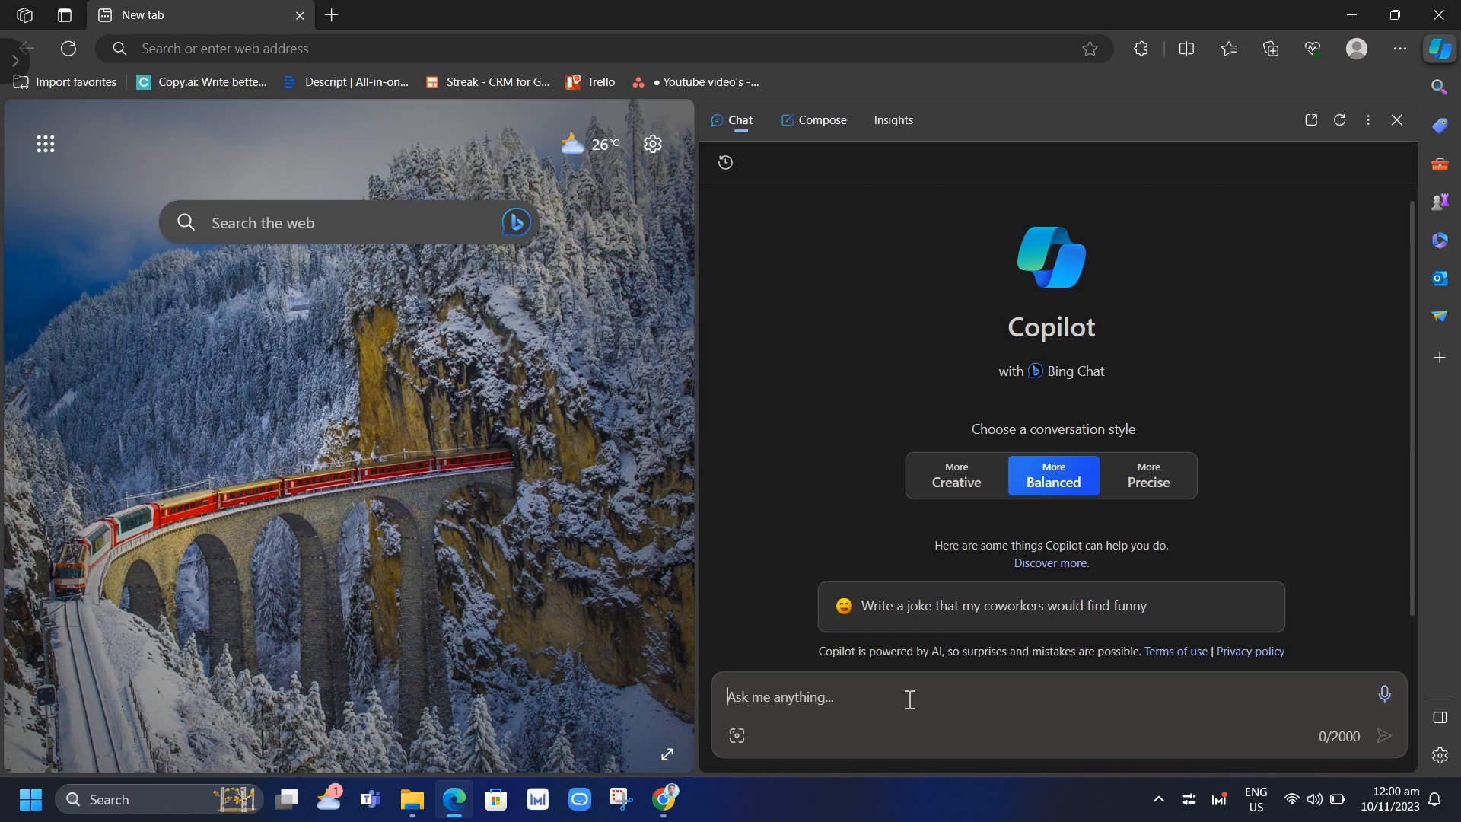
pyautogui.write('what is the best place')
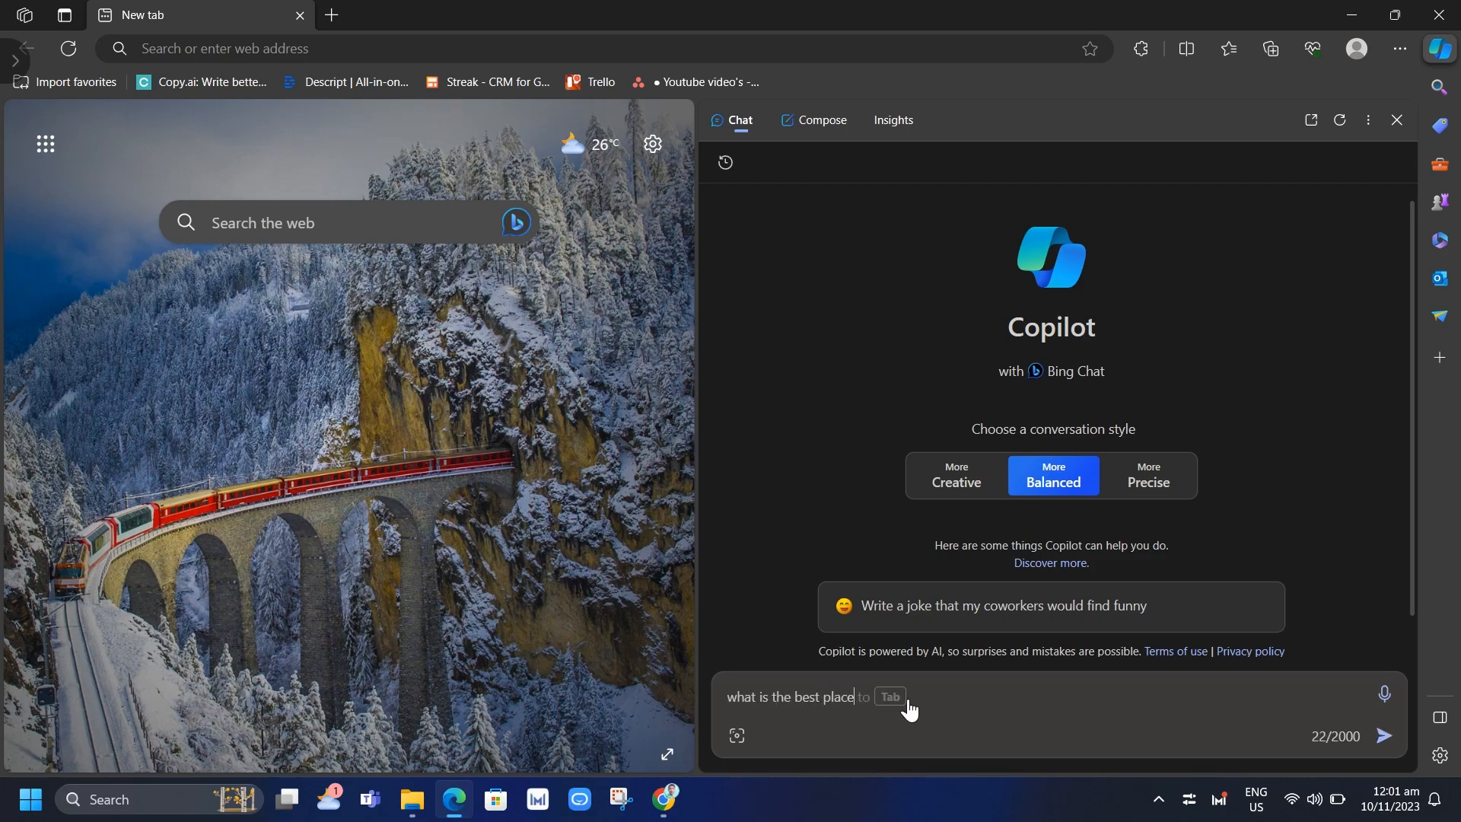
pyautogui.write(' to travel?')
pyautogui.press('Return')
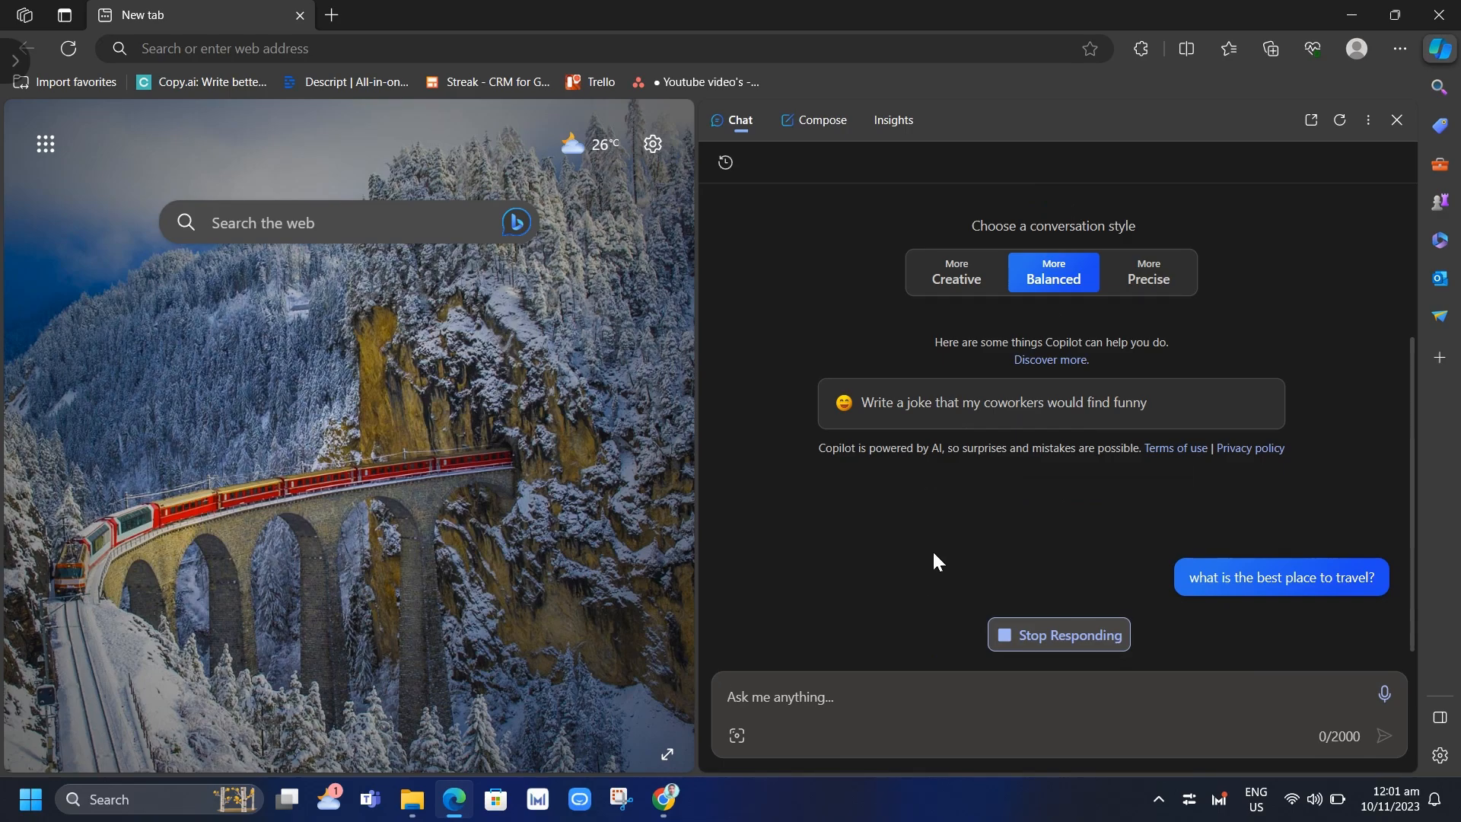